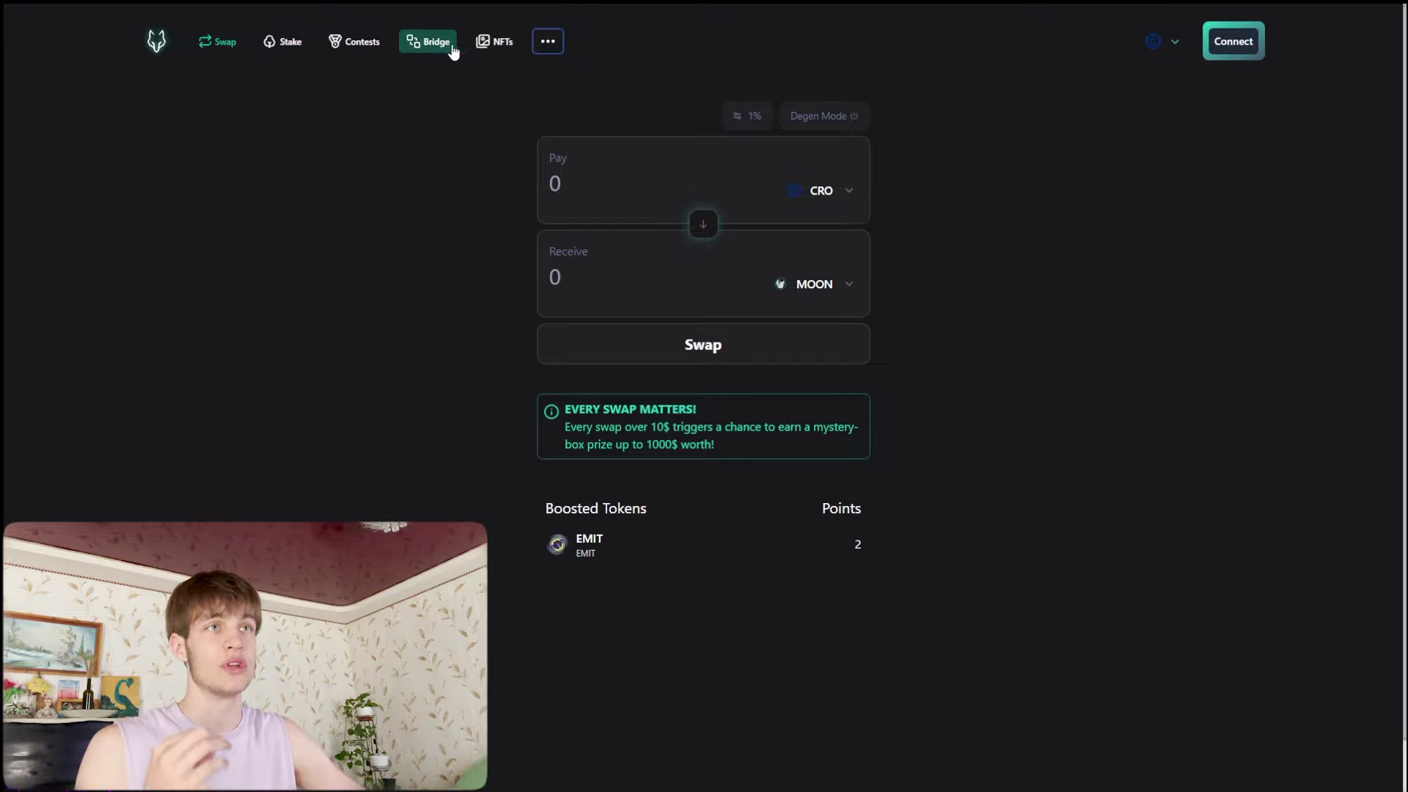
Step: Unlock Phantom, approve its connection to Wolfswap, and dismiss the unsupported network notice
left_click(1248, 50)
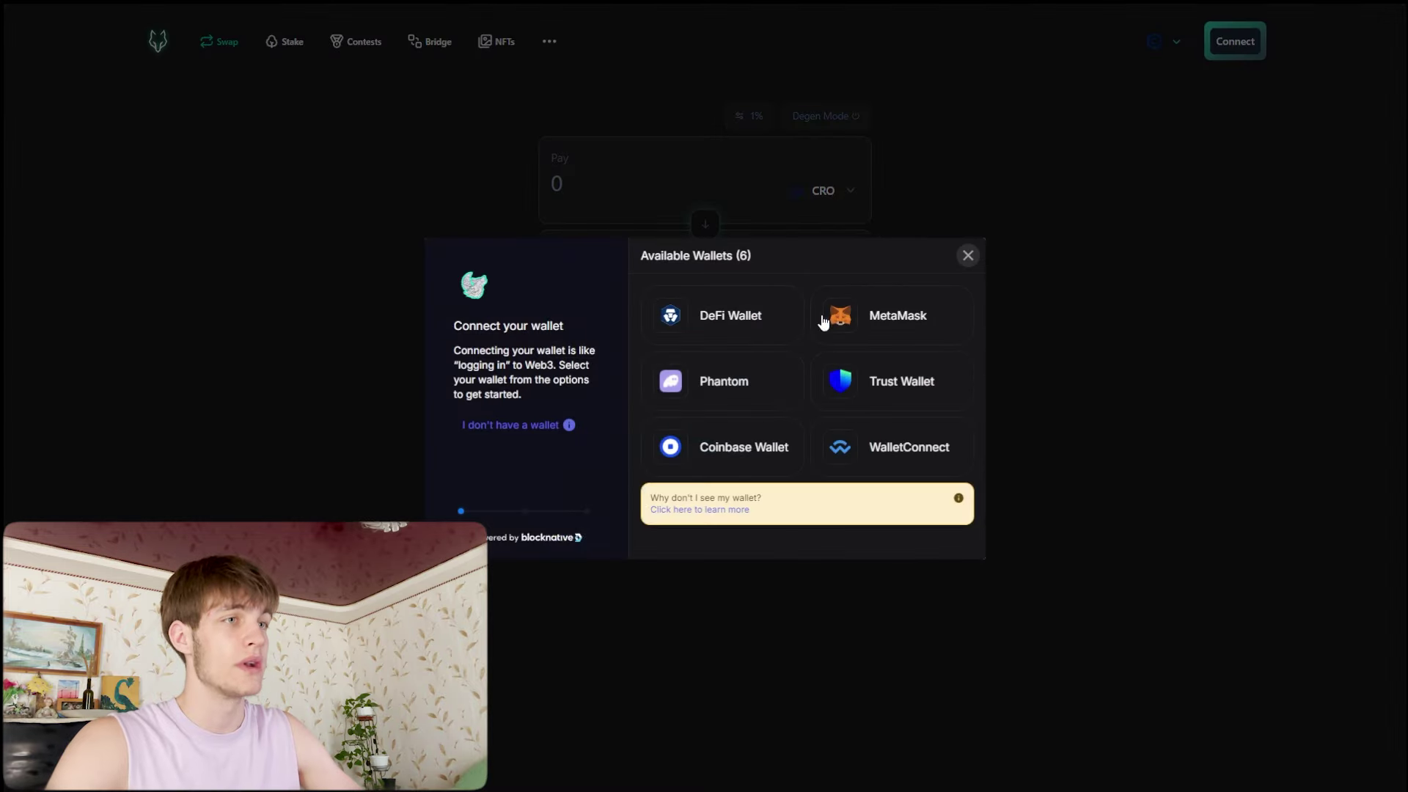
left_click(732, 383)
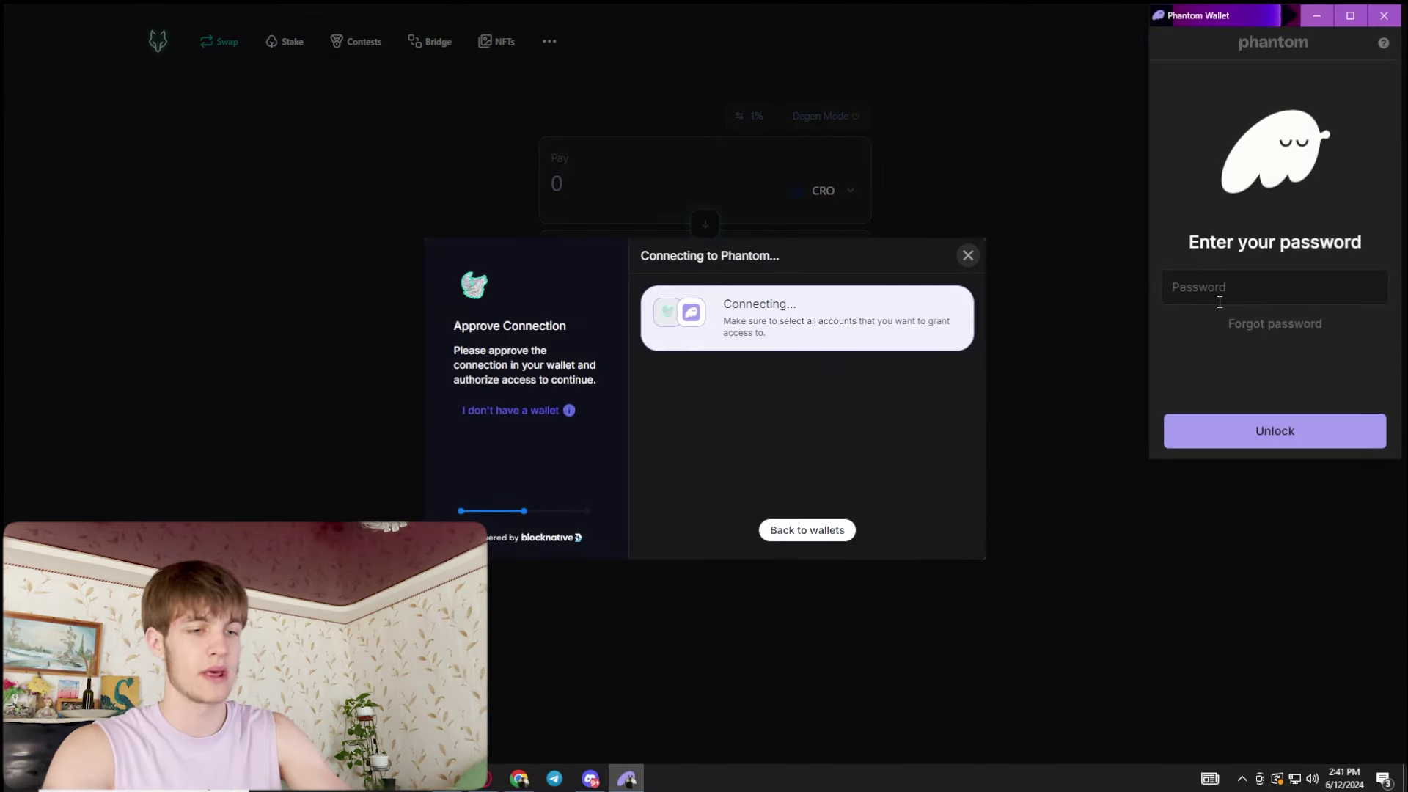
type("*************")
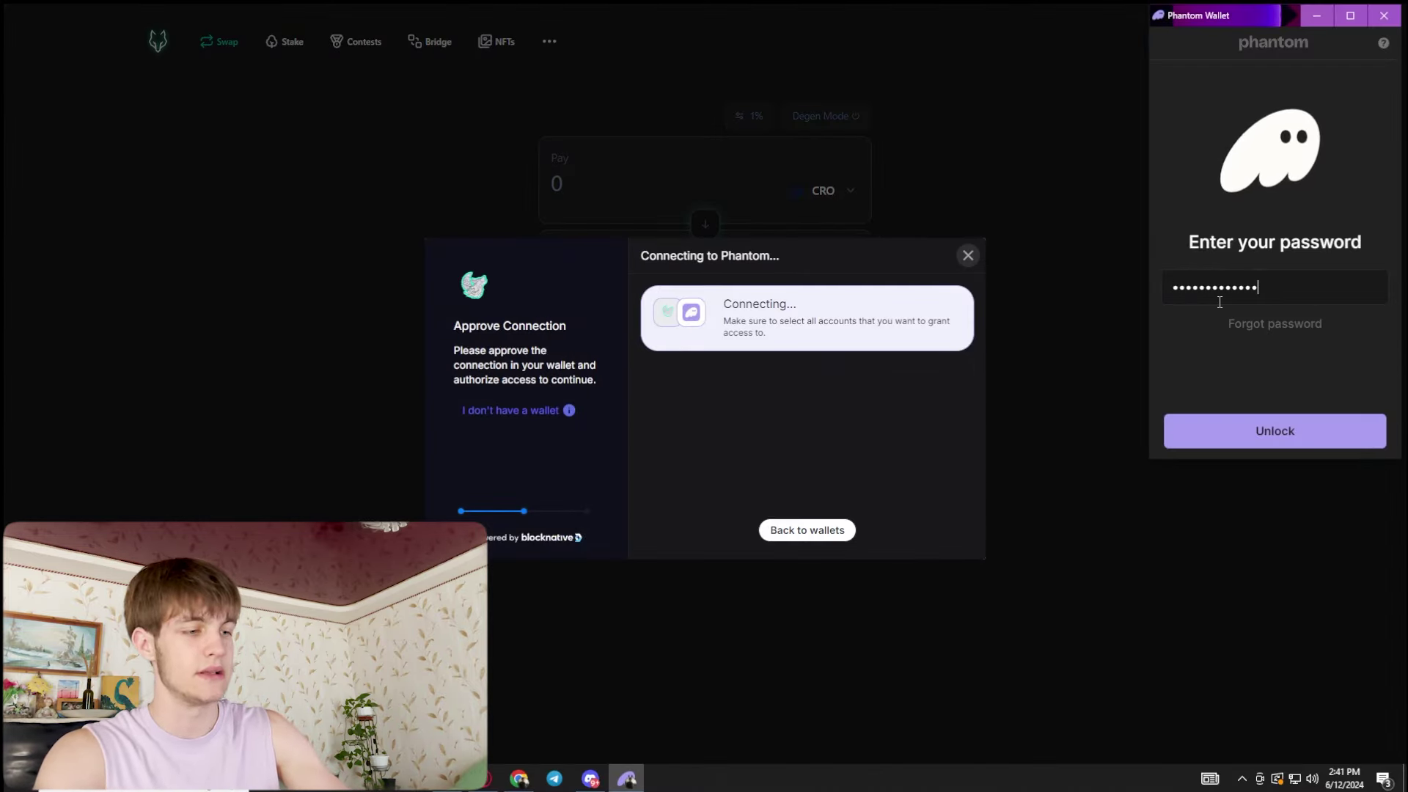
type("*")
key("Return")
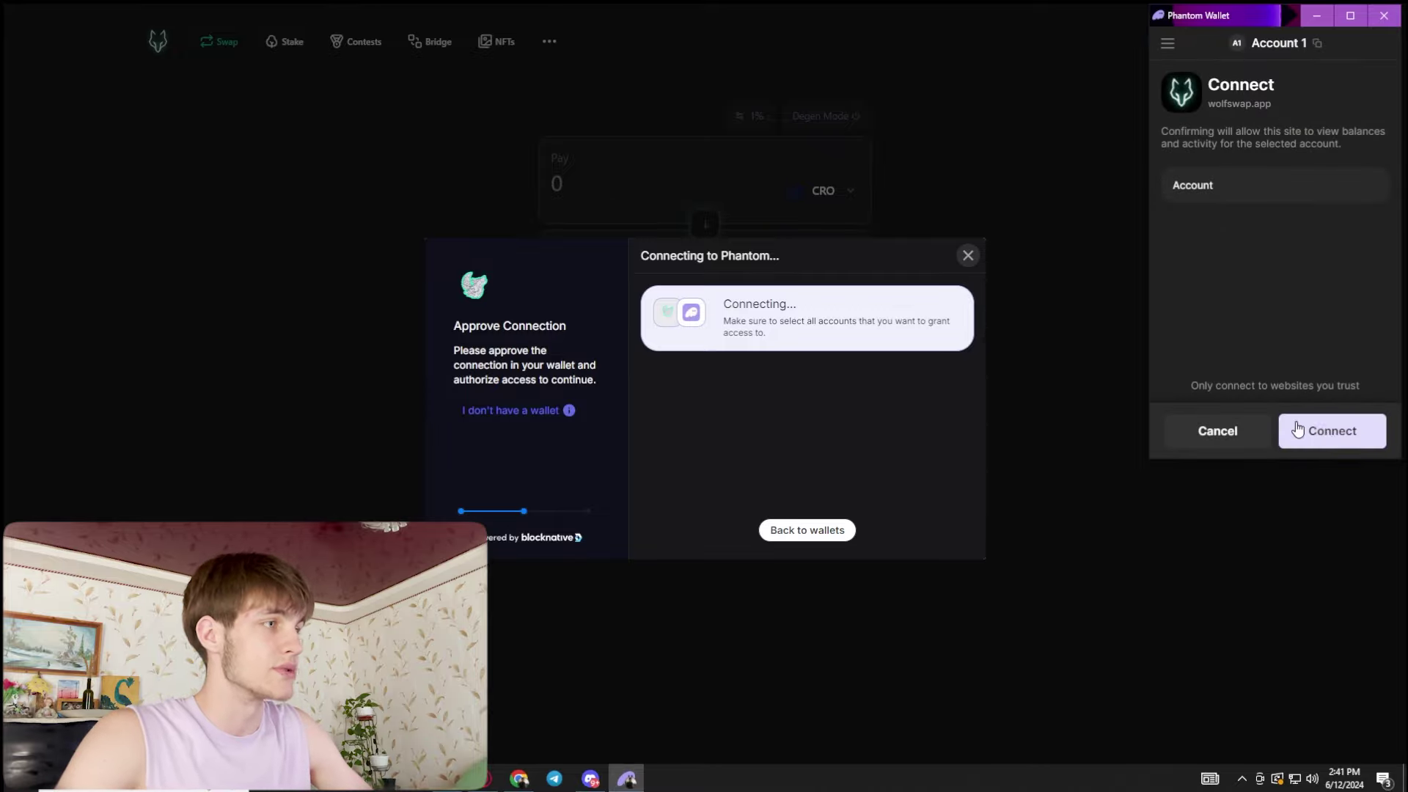
left_click(1326, 430)
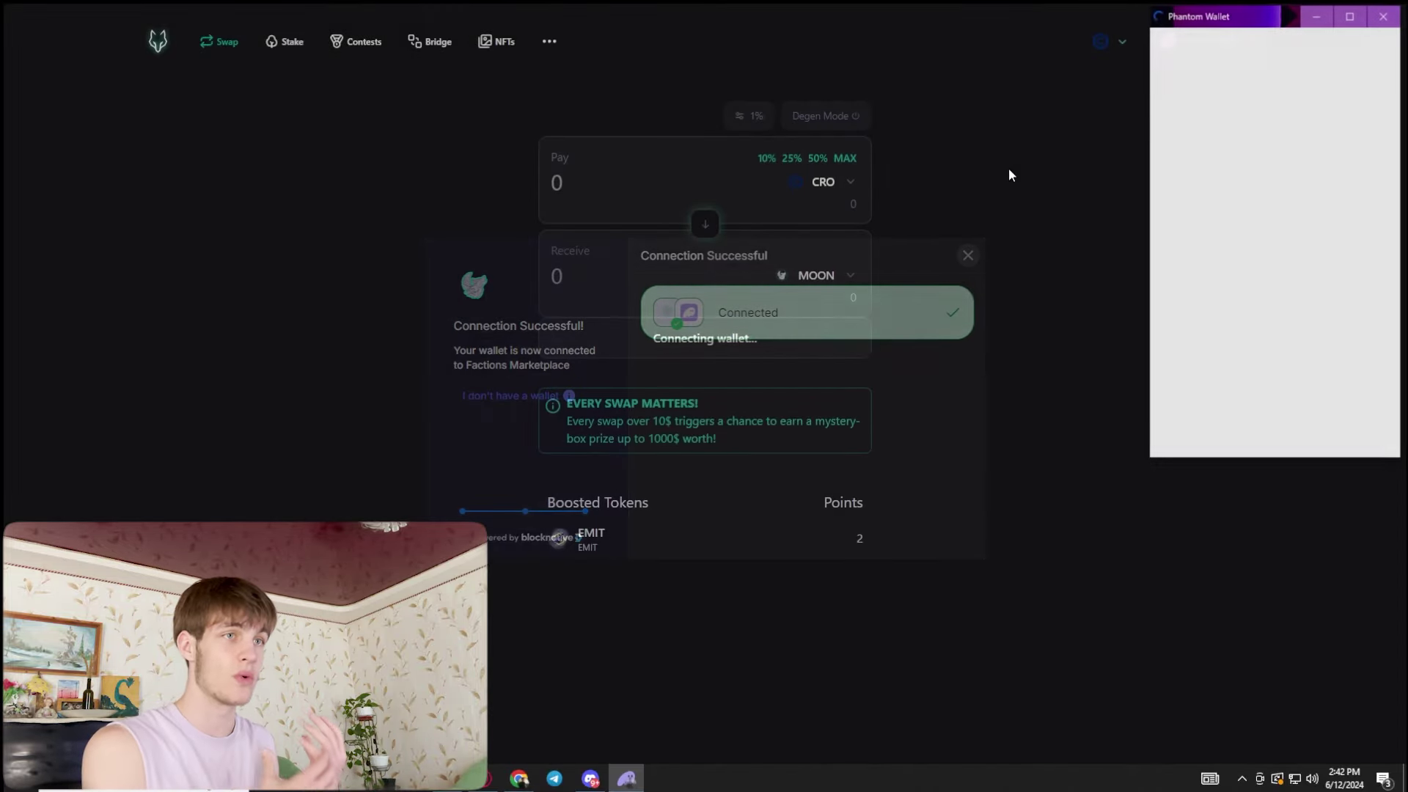
left_click(1275, 433)
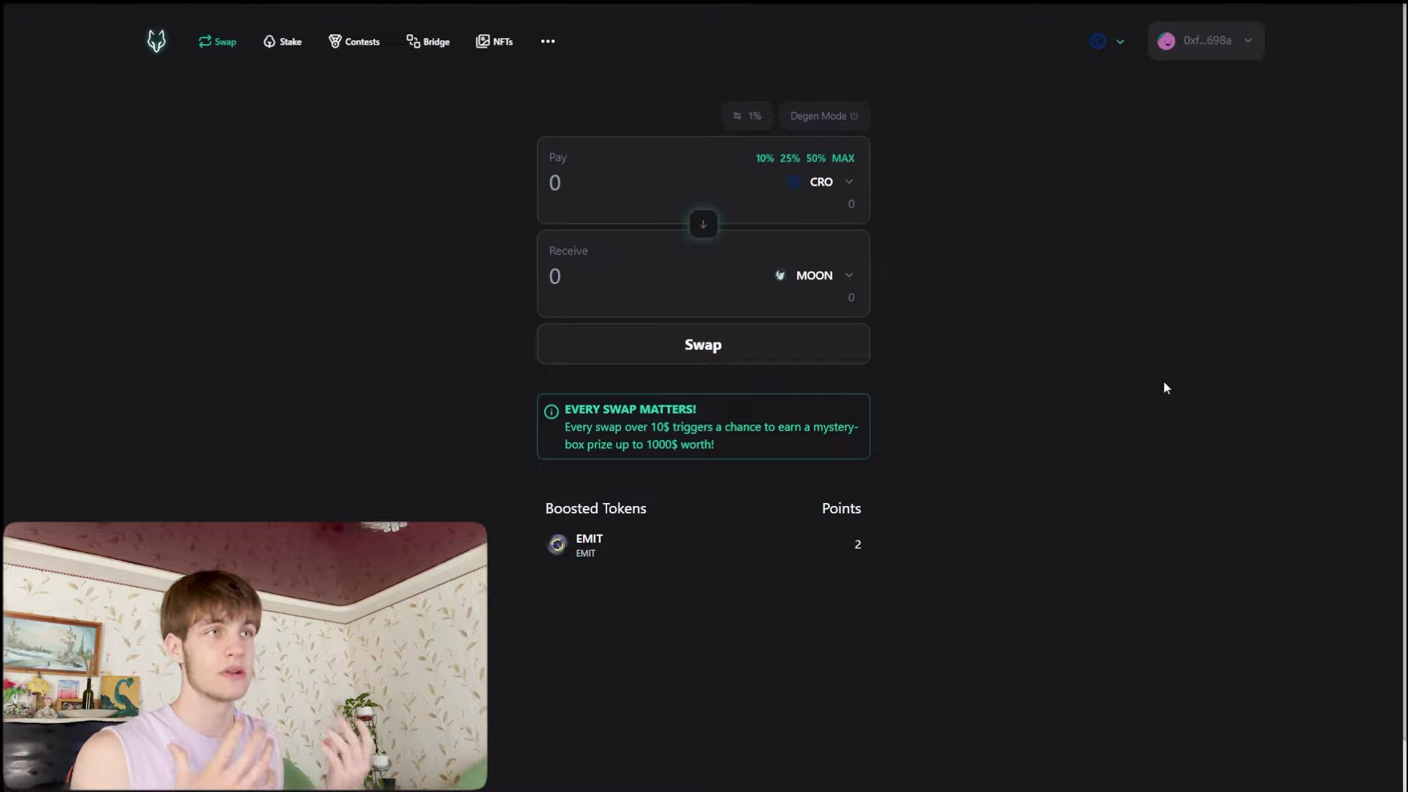
Step: Change the Pay token from CRO to USDT, keeping MOON as the token received
left_click(832, 194)
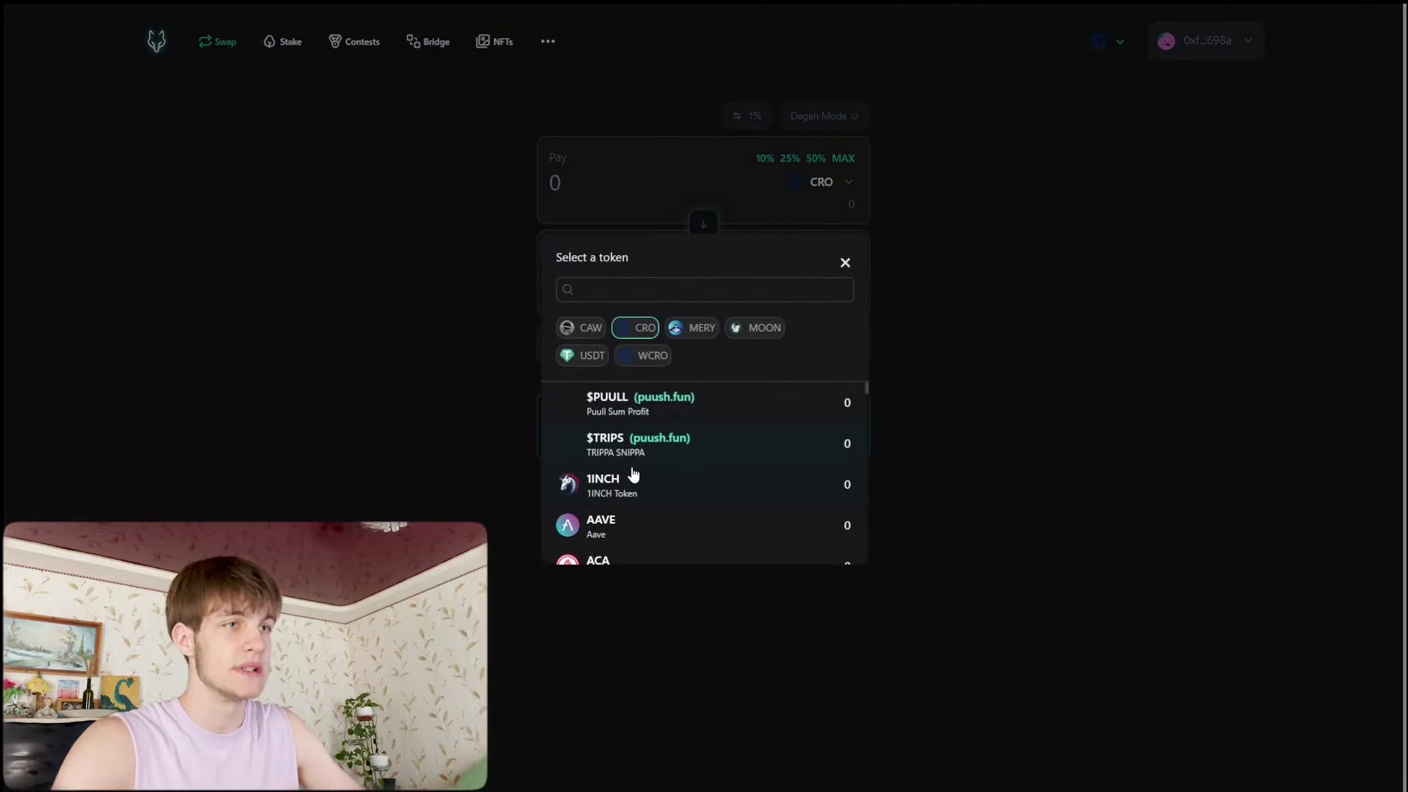
scroll(745, 468, "down", 2)
scroll(744, 467, "down", 2)
scroll(694, 456, "down", 2)
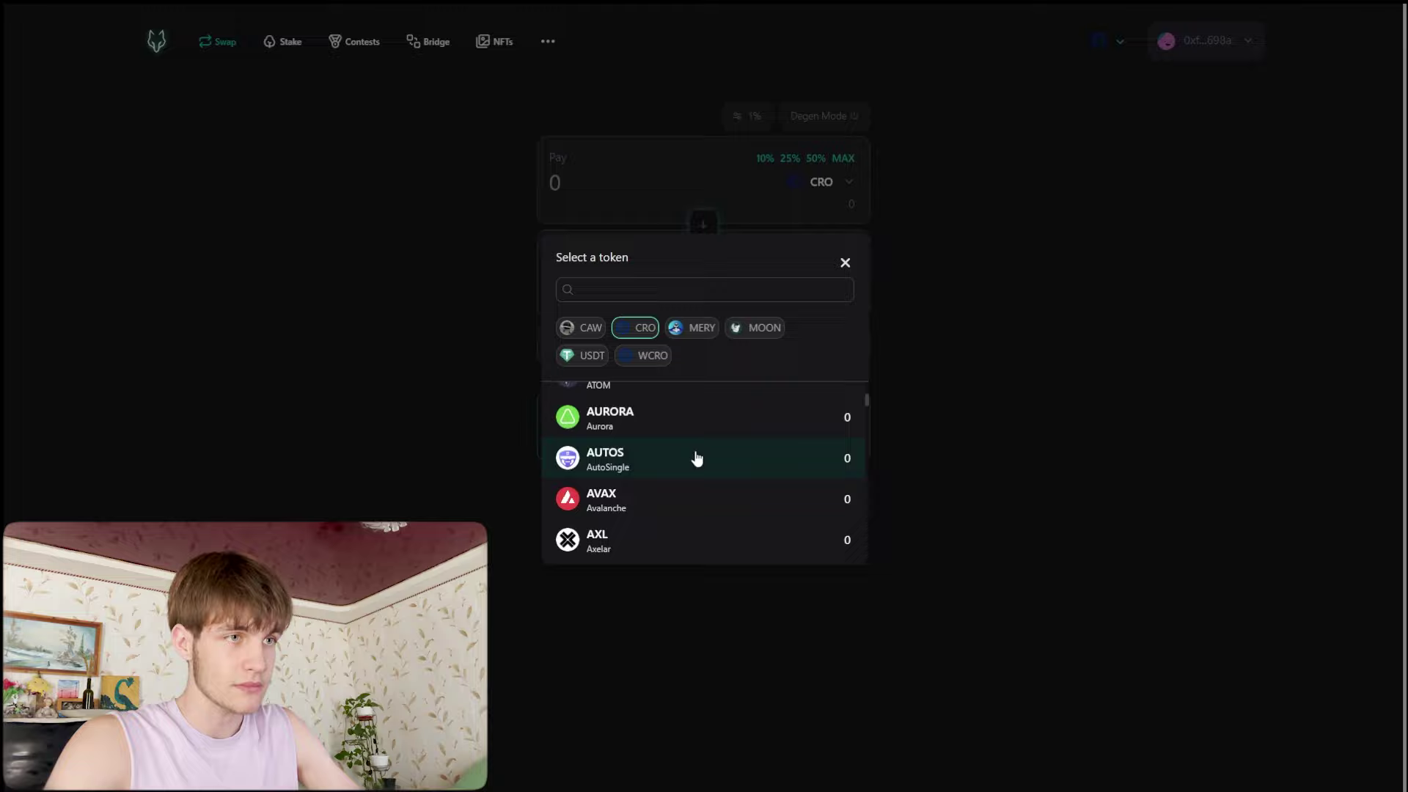
scroll(694, 455, "down", 2)
scroll(644, 488, "down", 2)
scroll(688, 475, "down", 2)
scroll(689, 473, "down", 2)
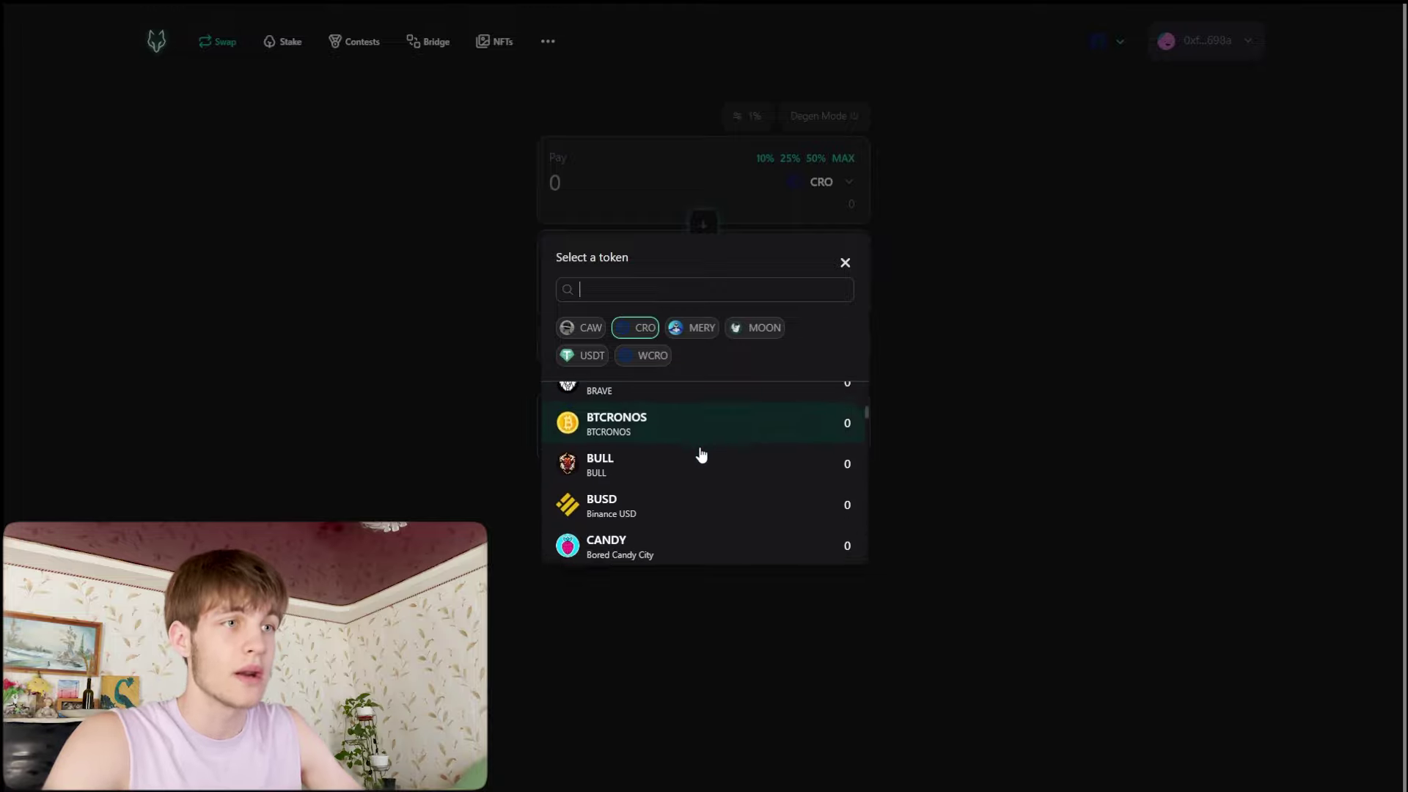
scroll(700, 457, "down", 2)
scroll(703, 453, "down", 2)
scroll(703, 453, "up", 1)
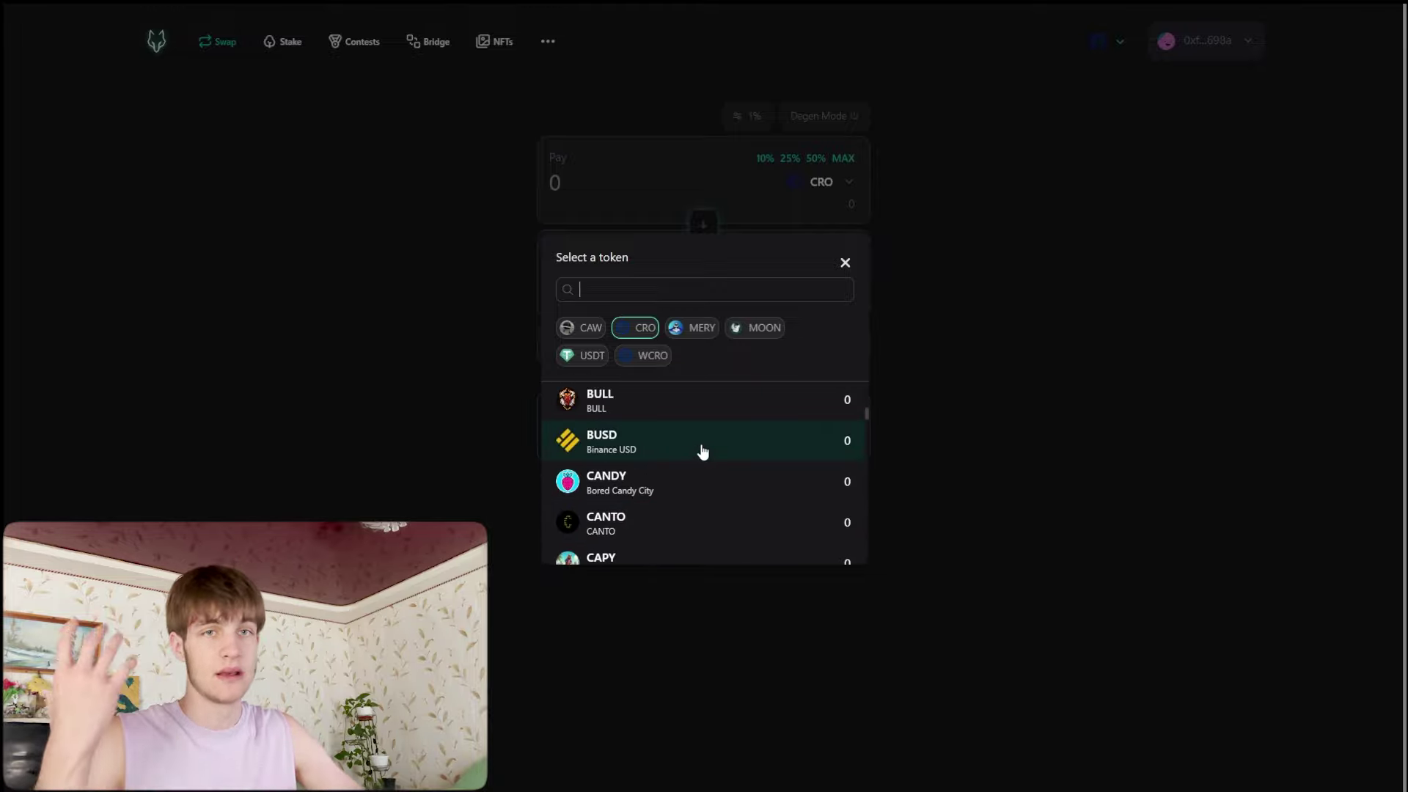
left_click(583, 356)
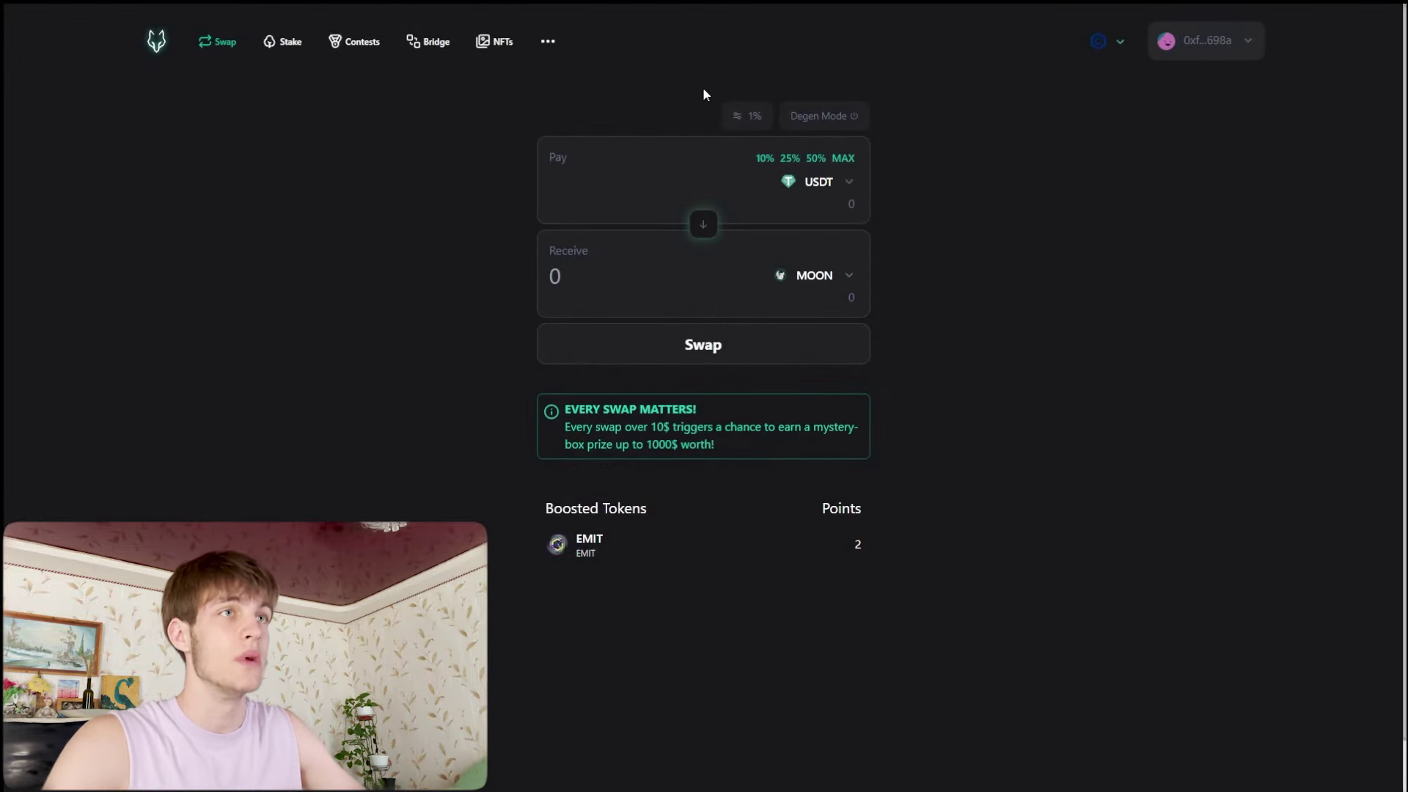
Step: Open the Wolfswap documentation from the extra links menu
left_click(548, 41)
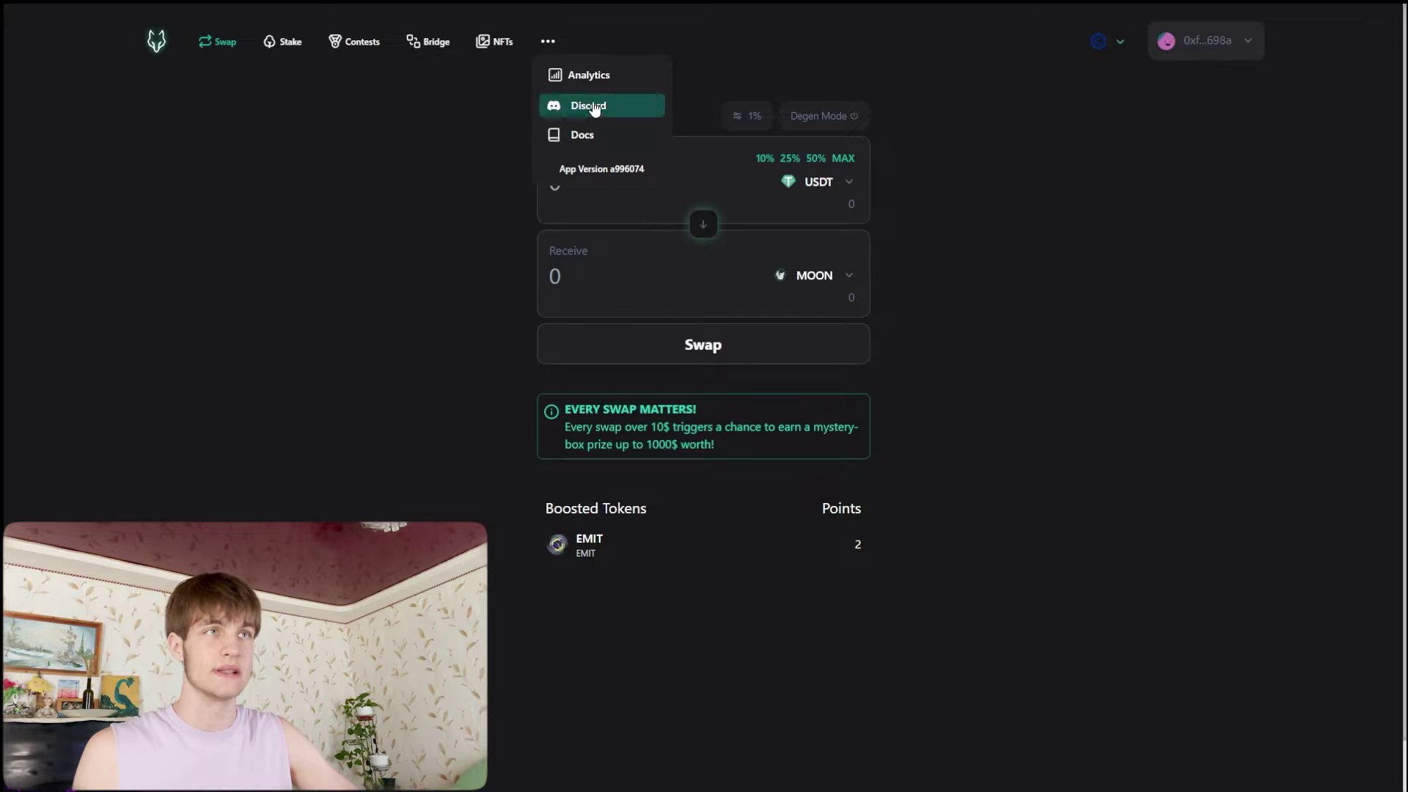
left_click(630, 140)
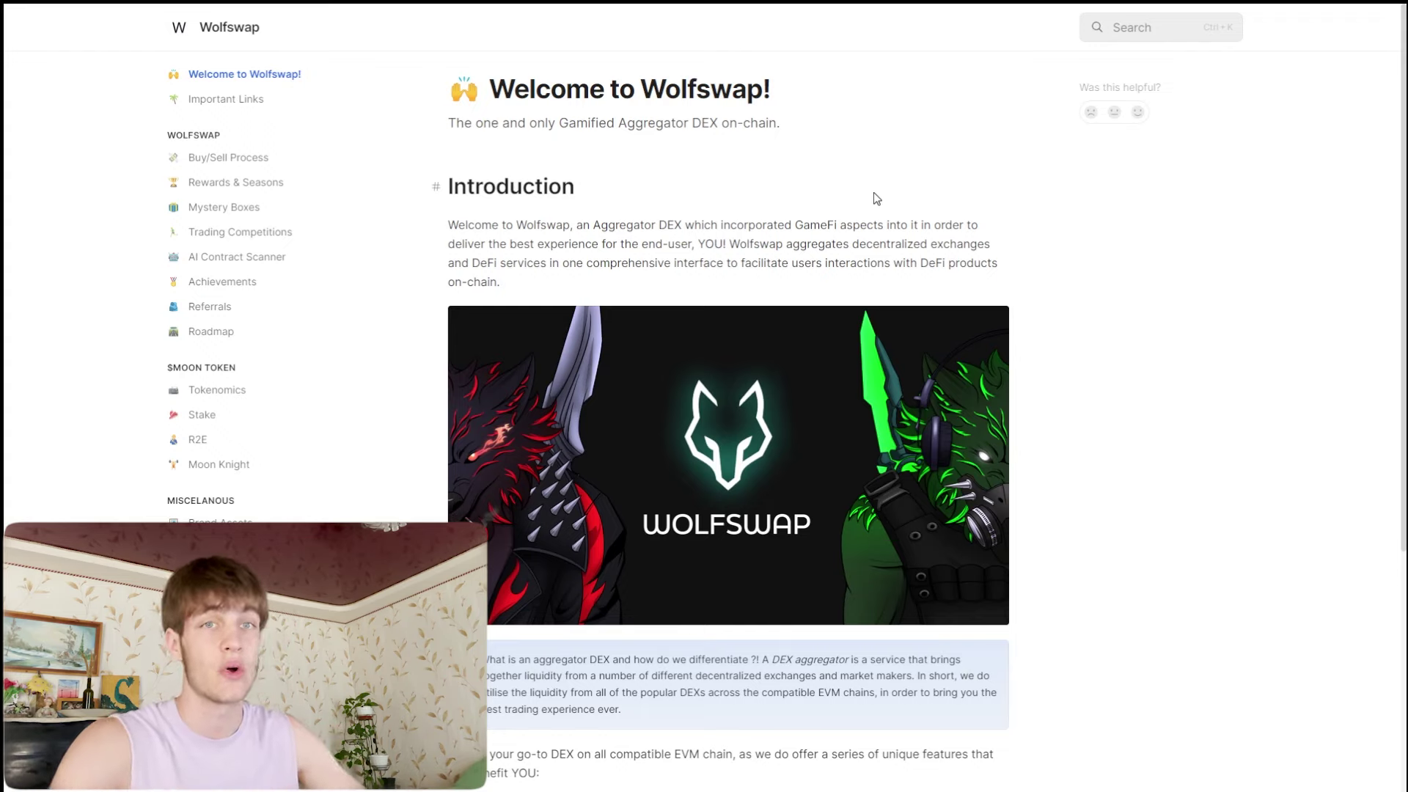
scroll(752, 295, "down", 5)
scroll(492, 440, "down", 1)
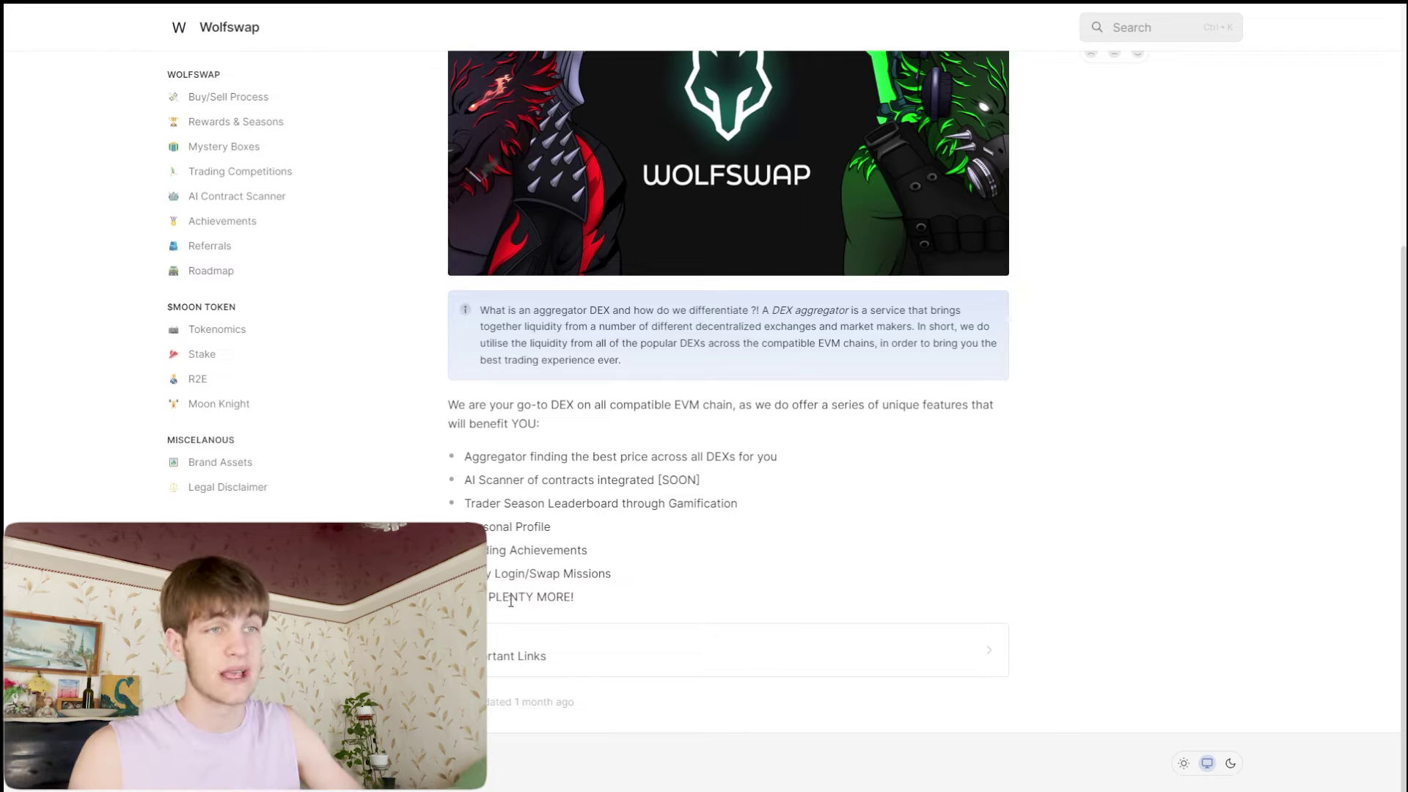
Step: Go from the Buy/Sell Process article to the Rewards & Seasons article
left_click(308, 99)
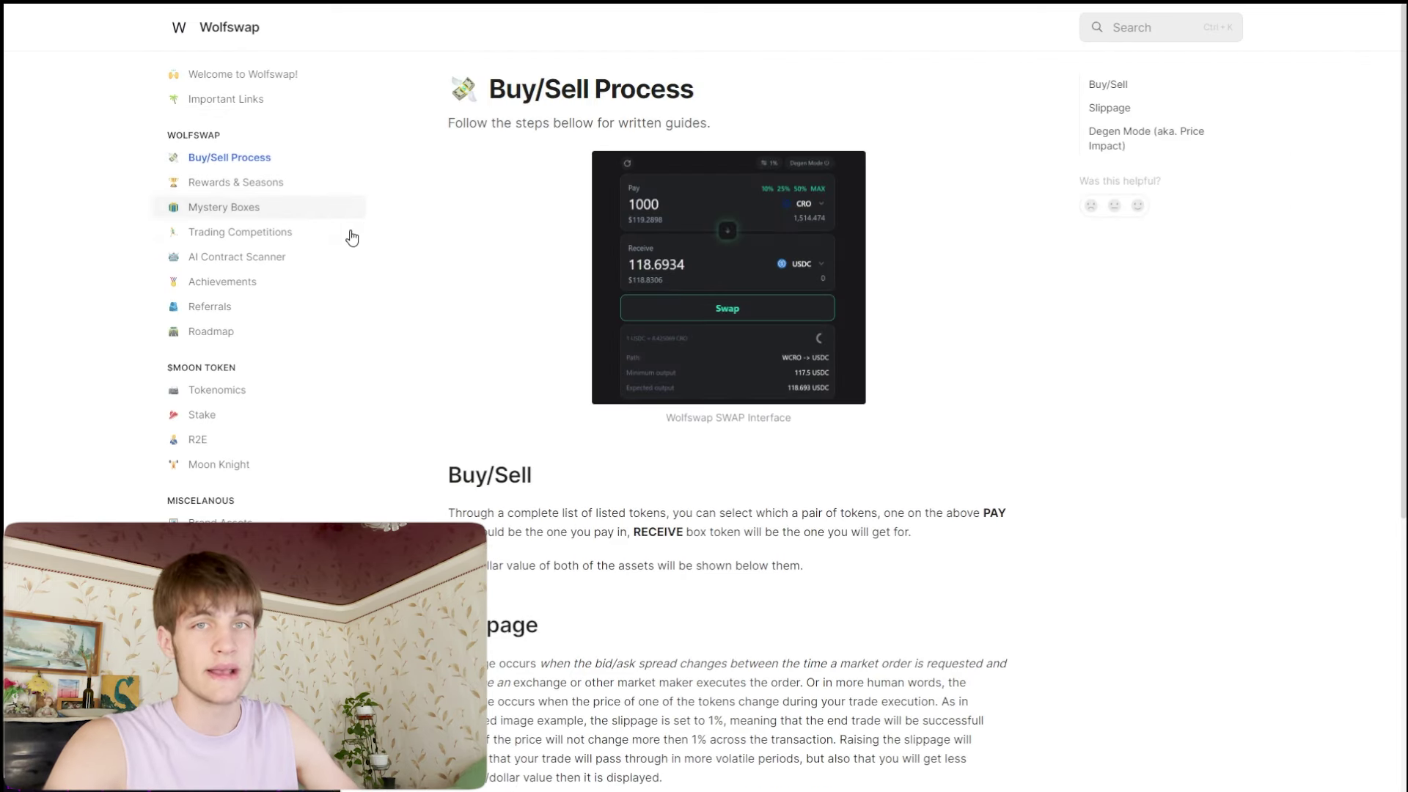
scroll(547, 164, "down", 2)
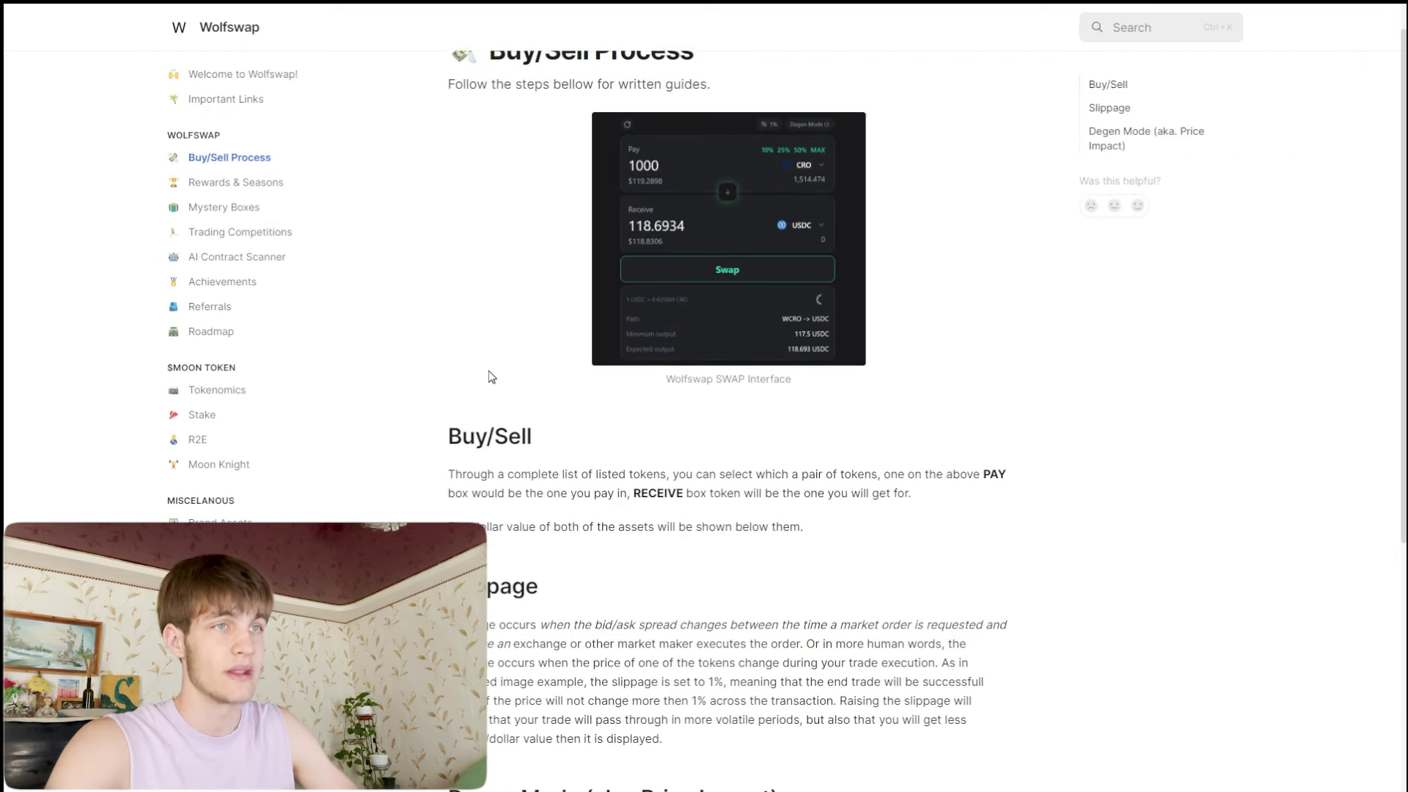
scroll(550, 399, "down", 2)
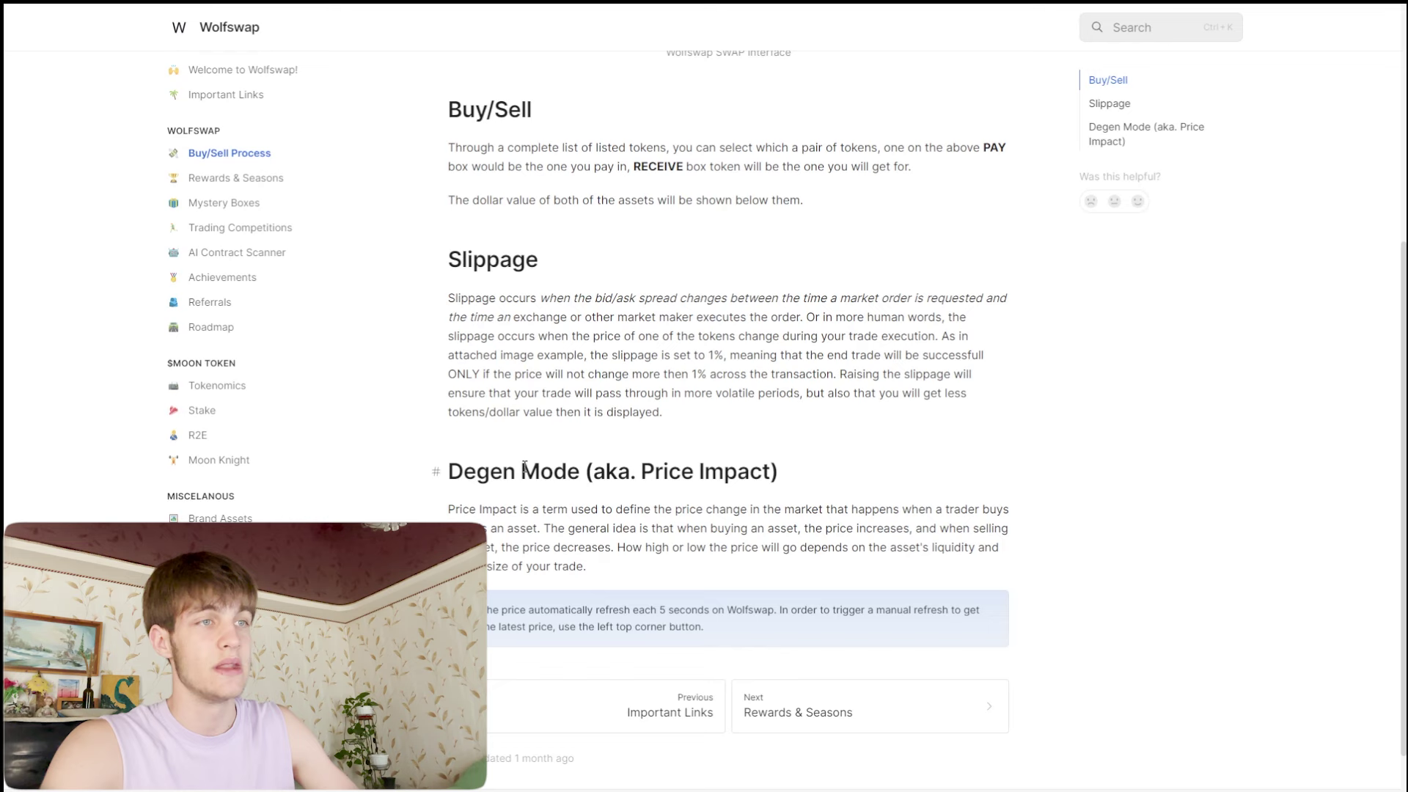
left_click(260, 181)
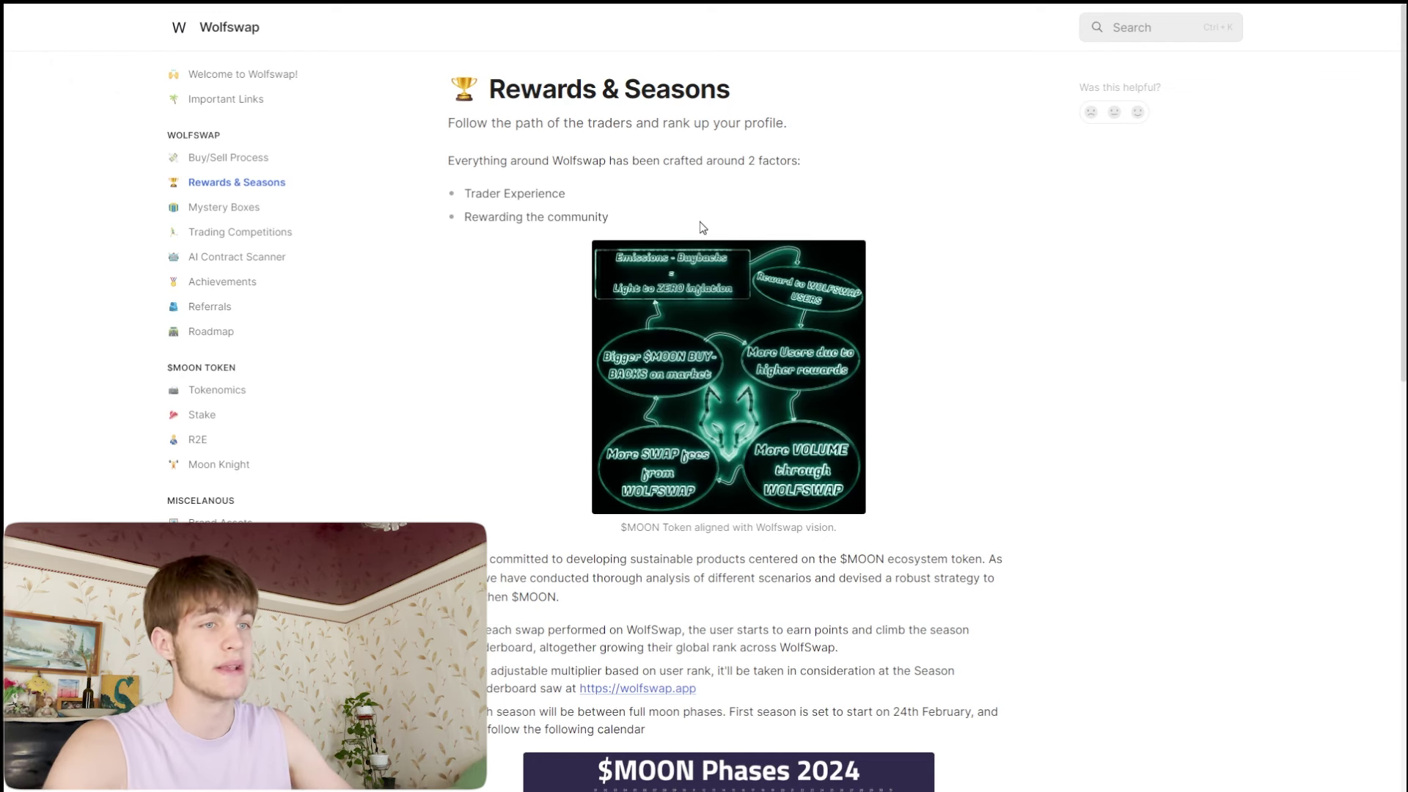
scroll(699, 226, "down", 3)
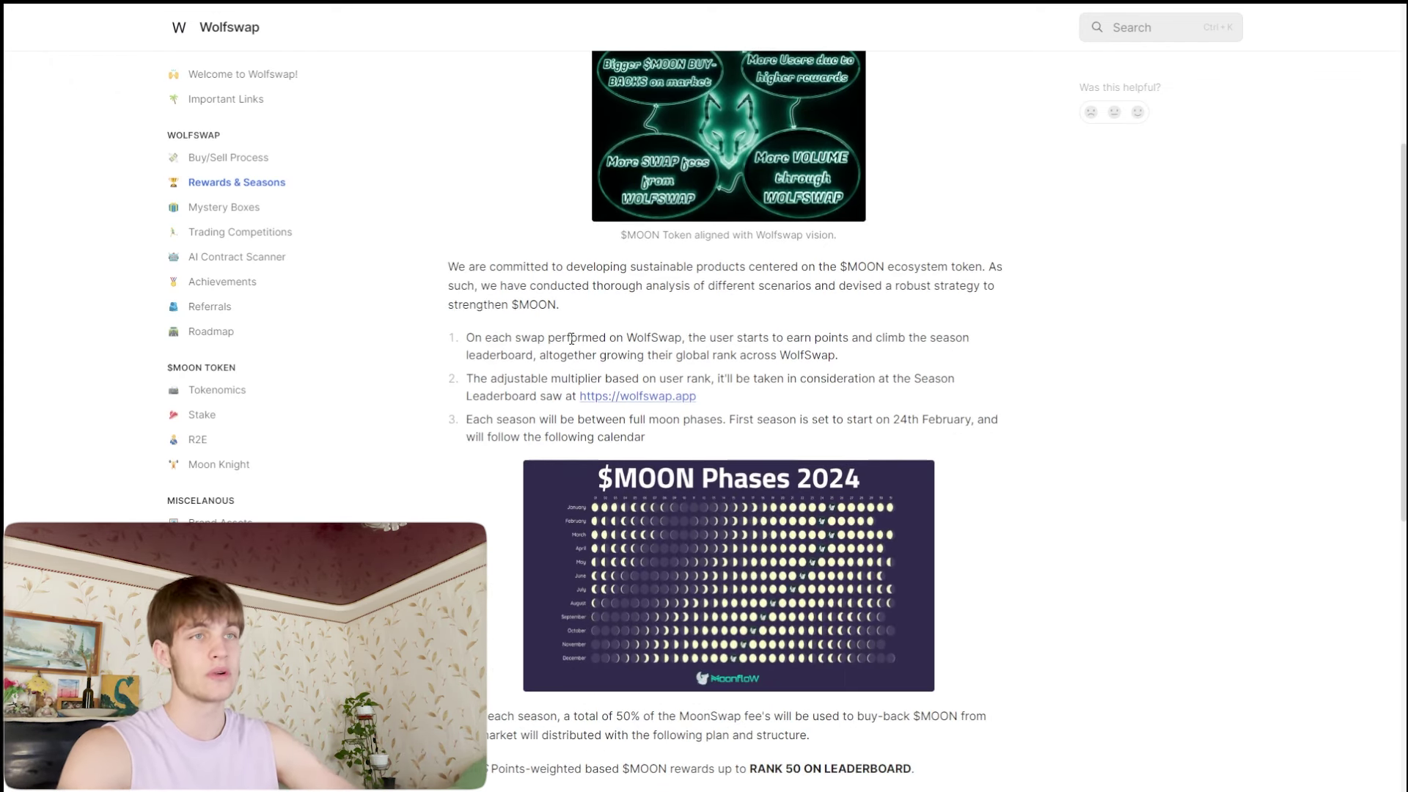
scroll(516, 338, "down", 3)
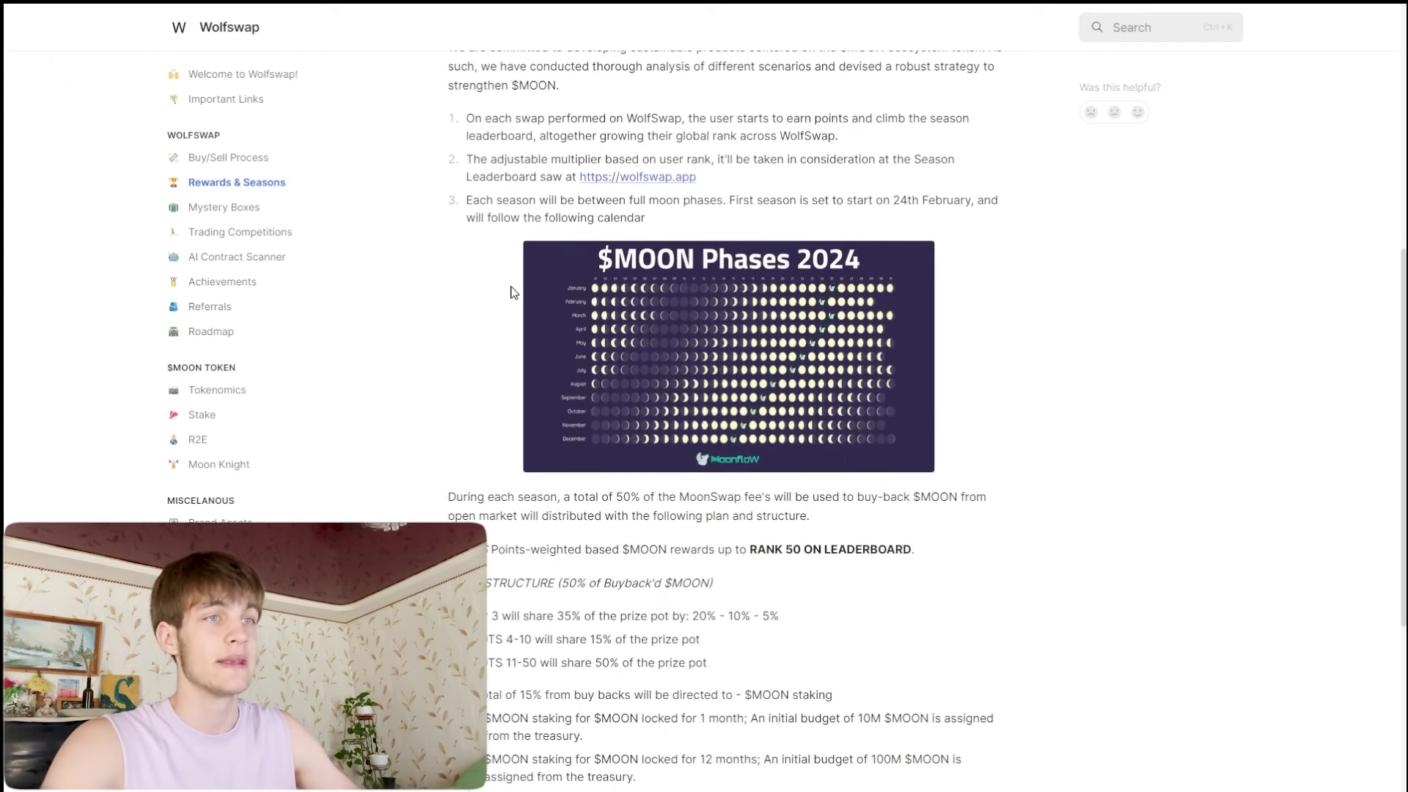
scroll(546, 326, "down", 2)
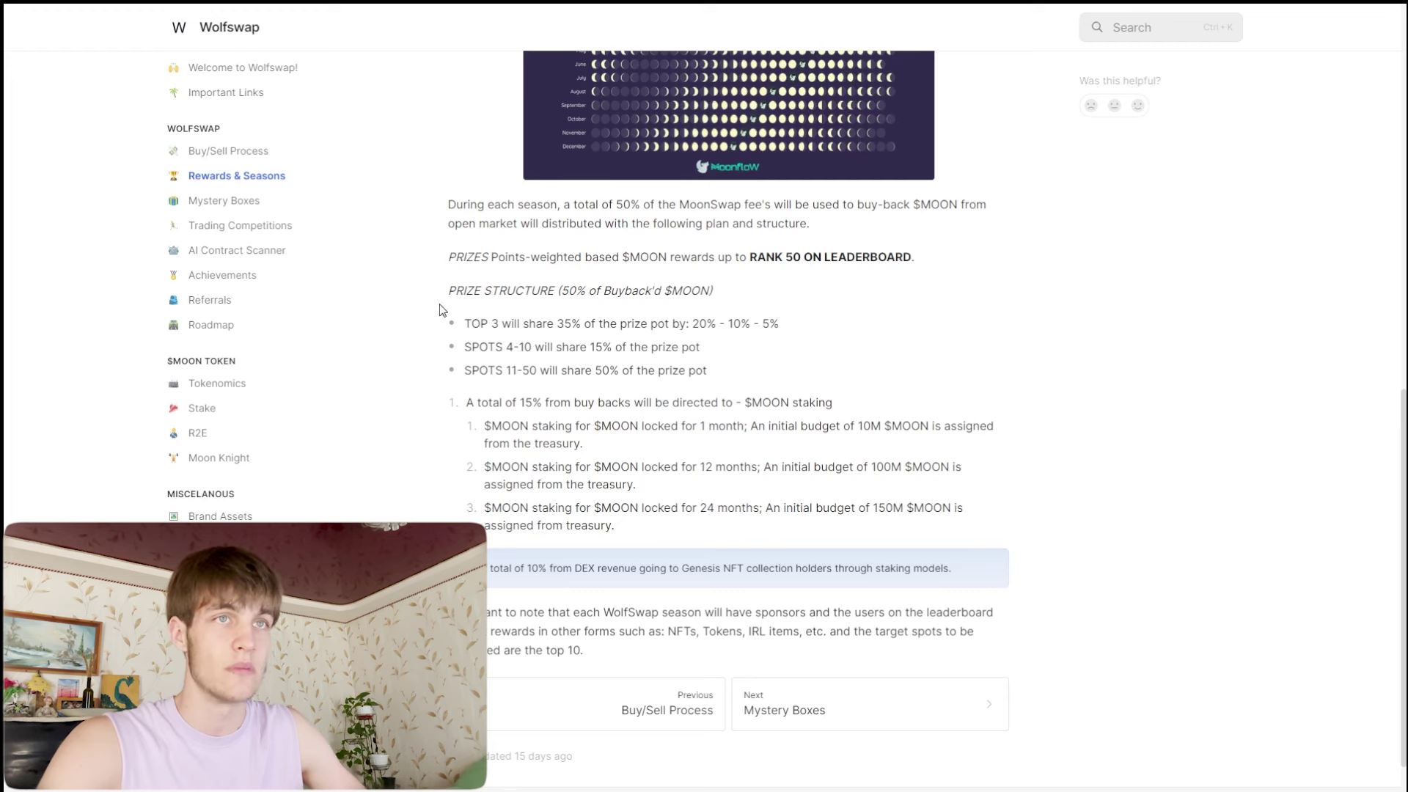
Step: Browse the Mystery Boxes, Trading Competitions, AI Contract Scanner, Achievements, Referrals and Roadmap docs pages
left_click(282, 203)
left_click(275, 234)
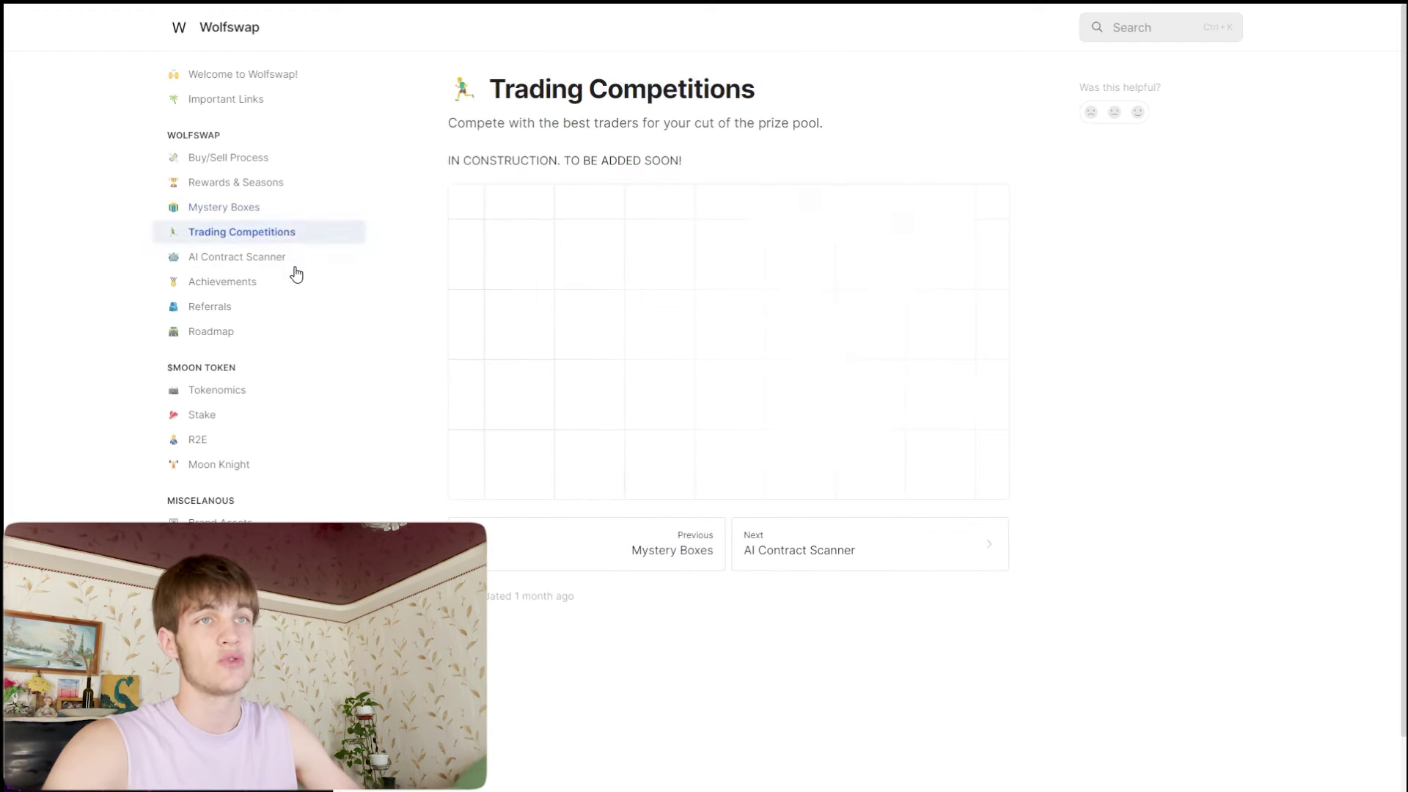
scroll(646, 325, "down", 1)
scroll(645, 326, "up", 1)
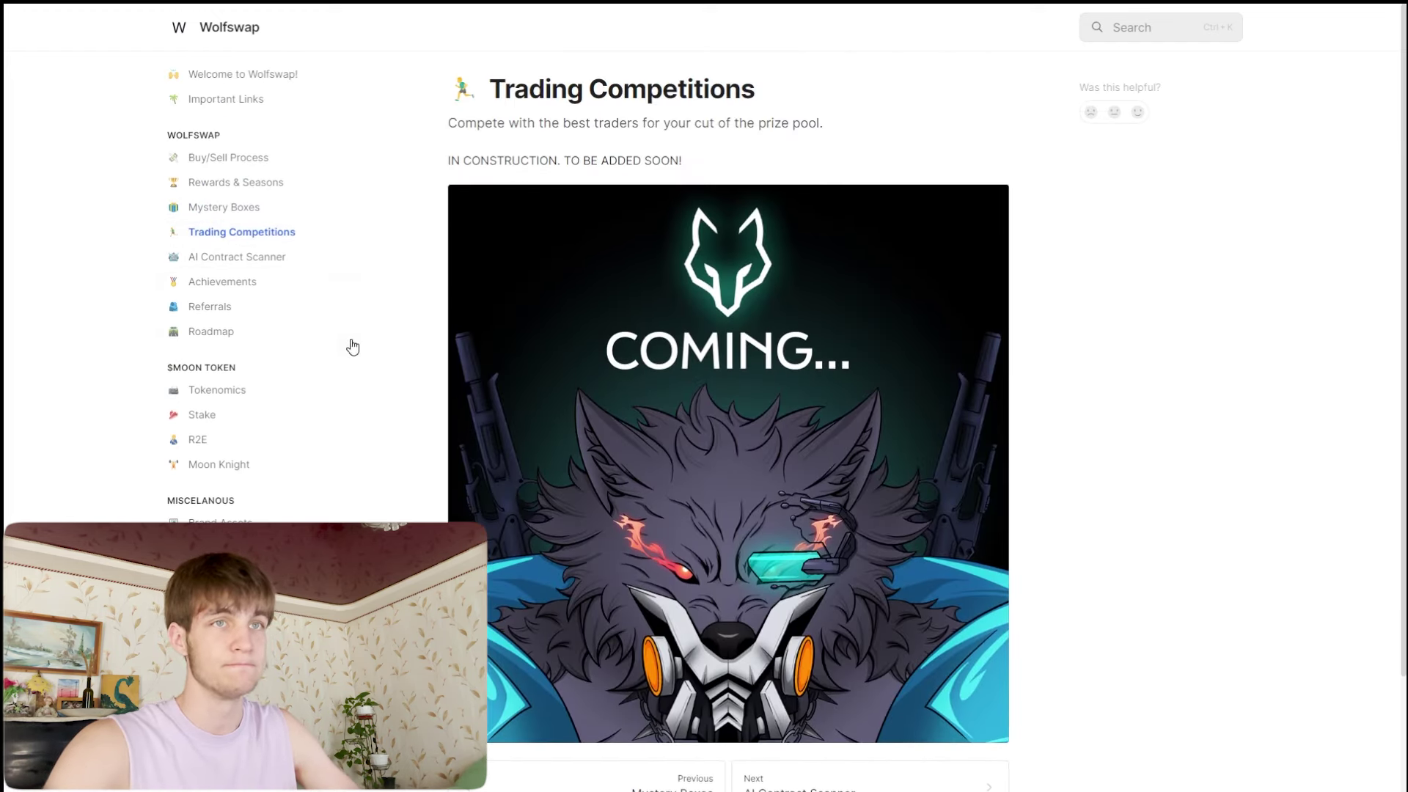
left_click(324, 265)
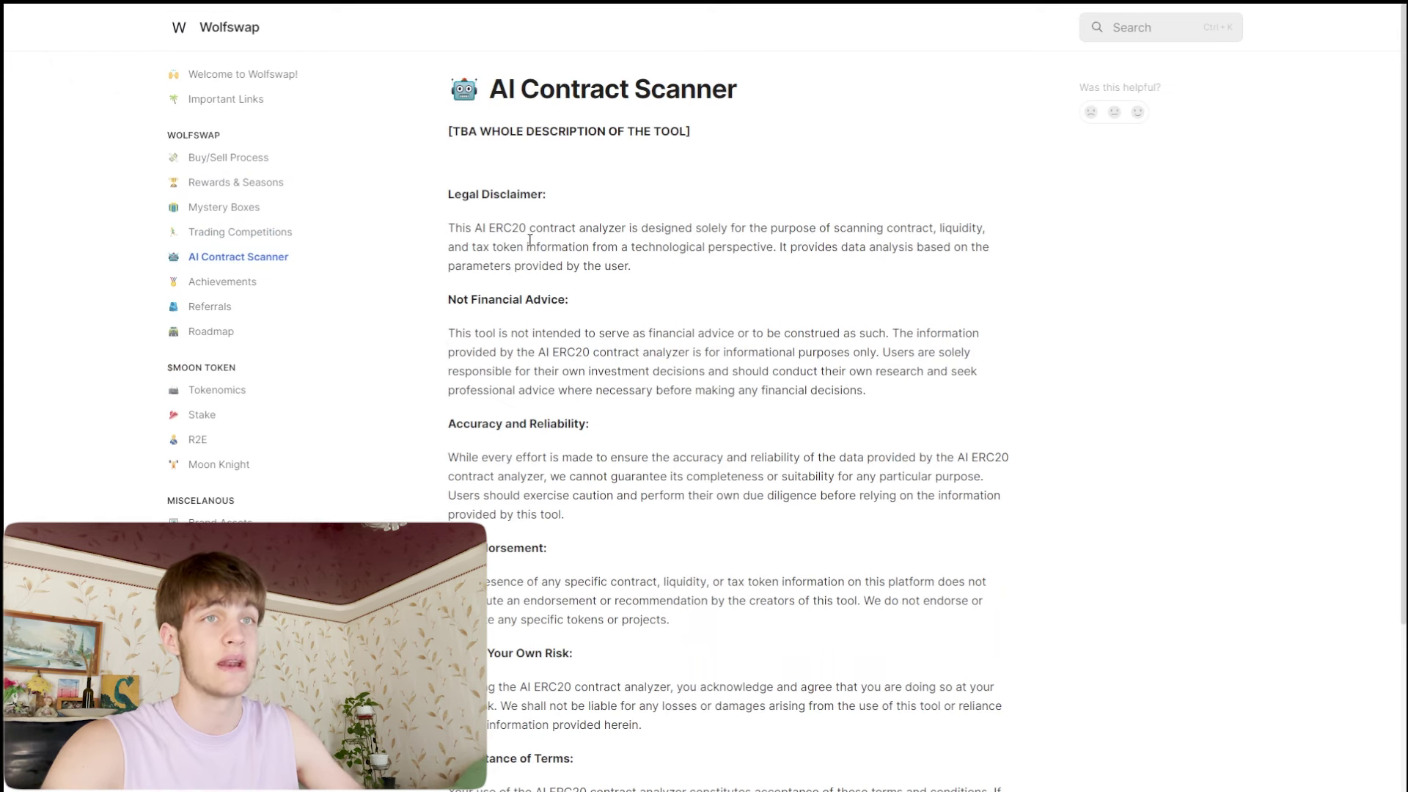
left_click(276, 279)
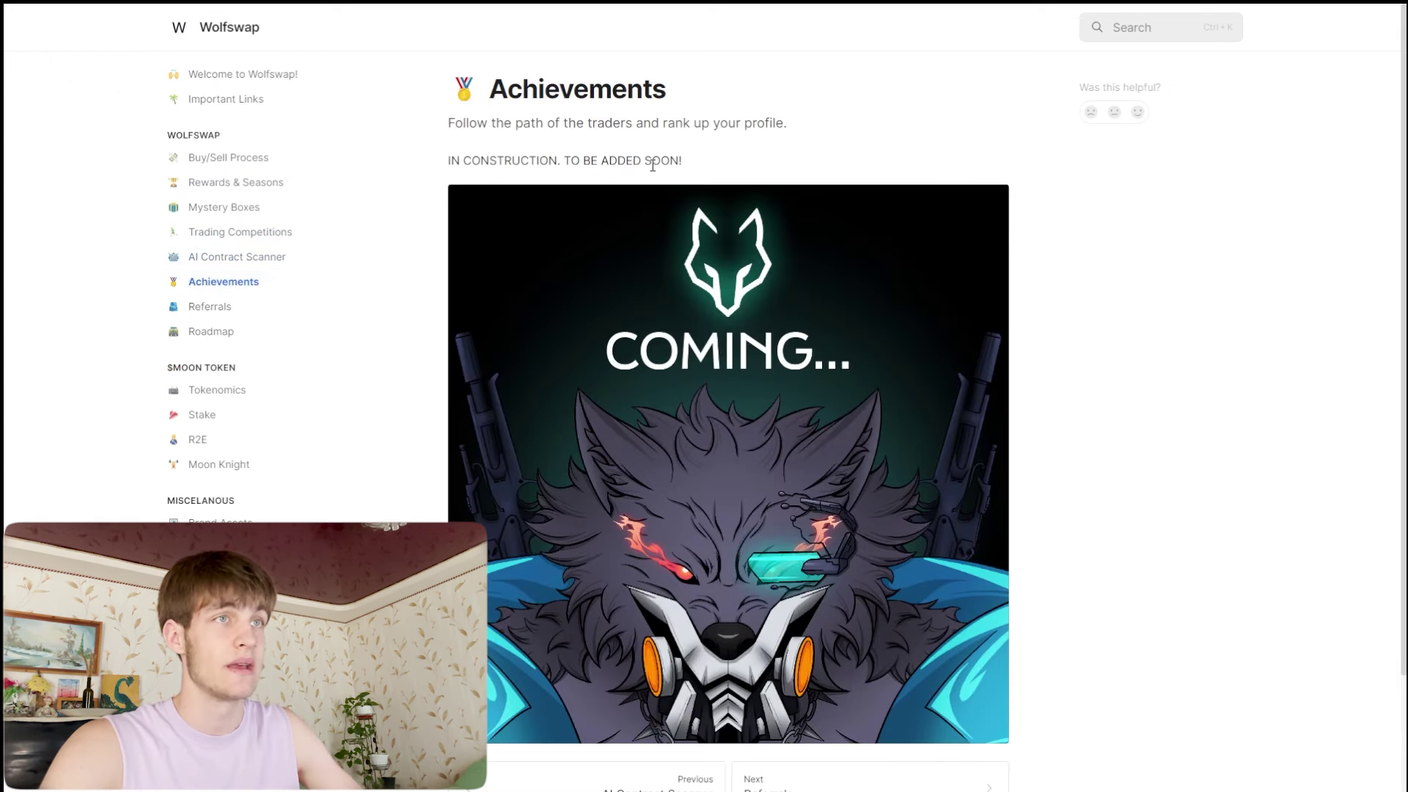
left_click(319, 307)
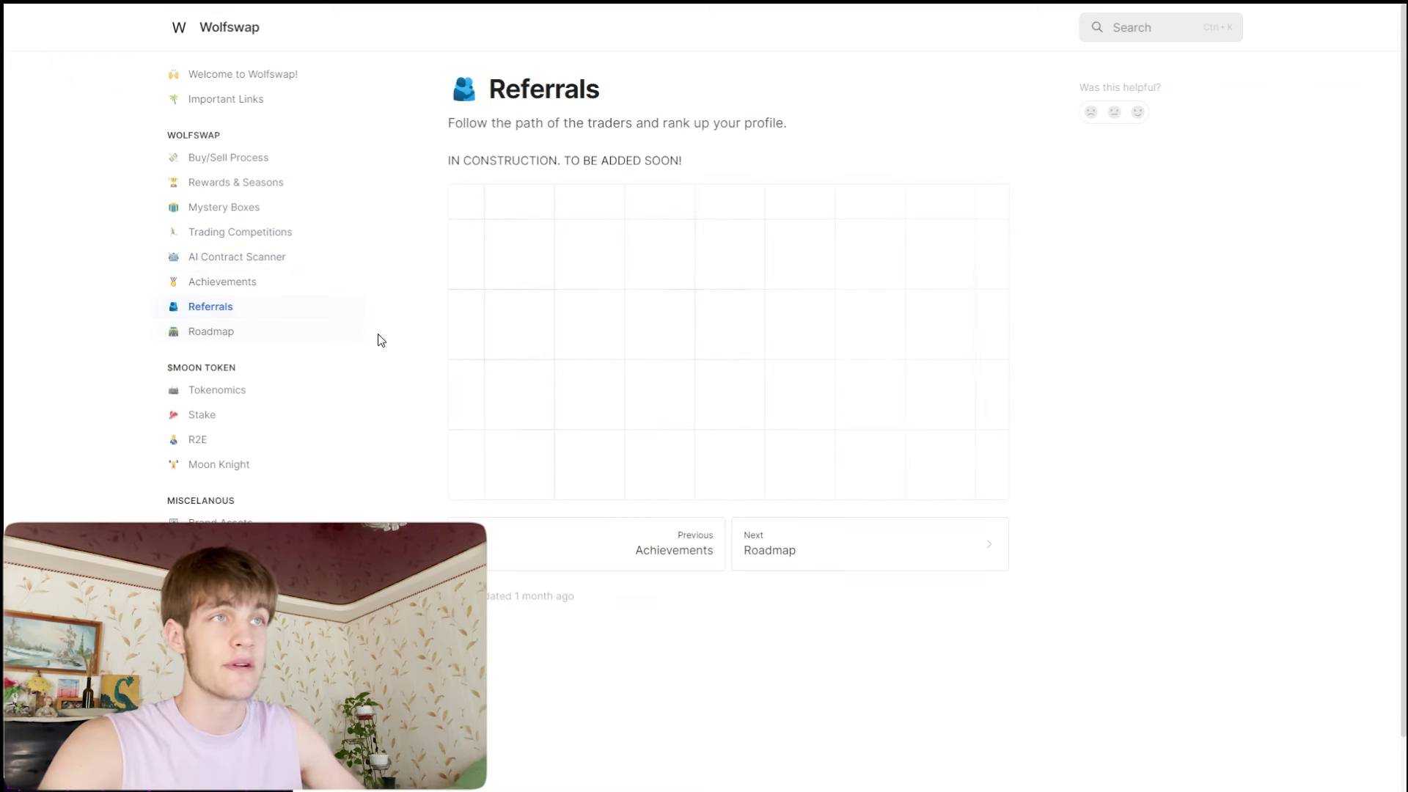
left_click(255, 341)
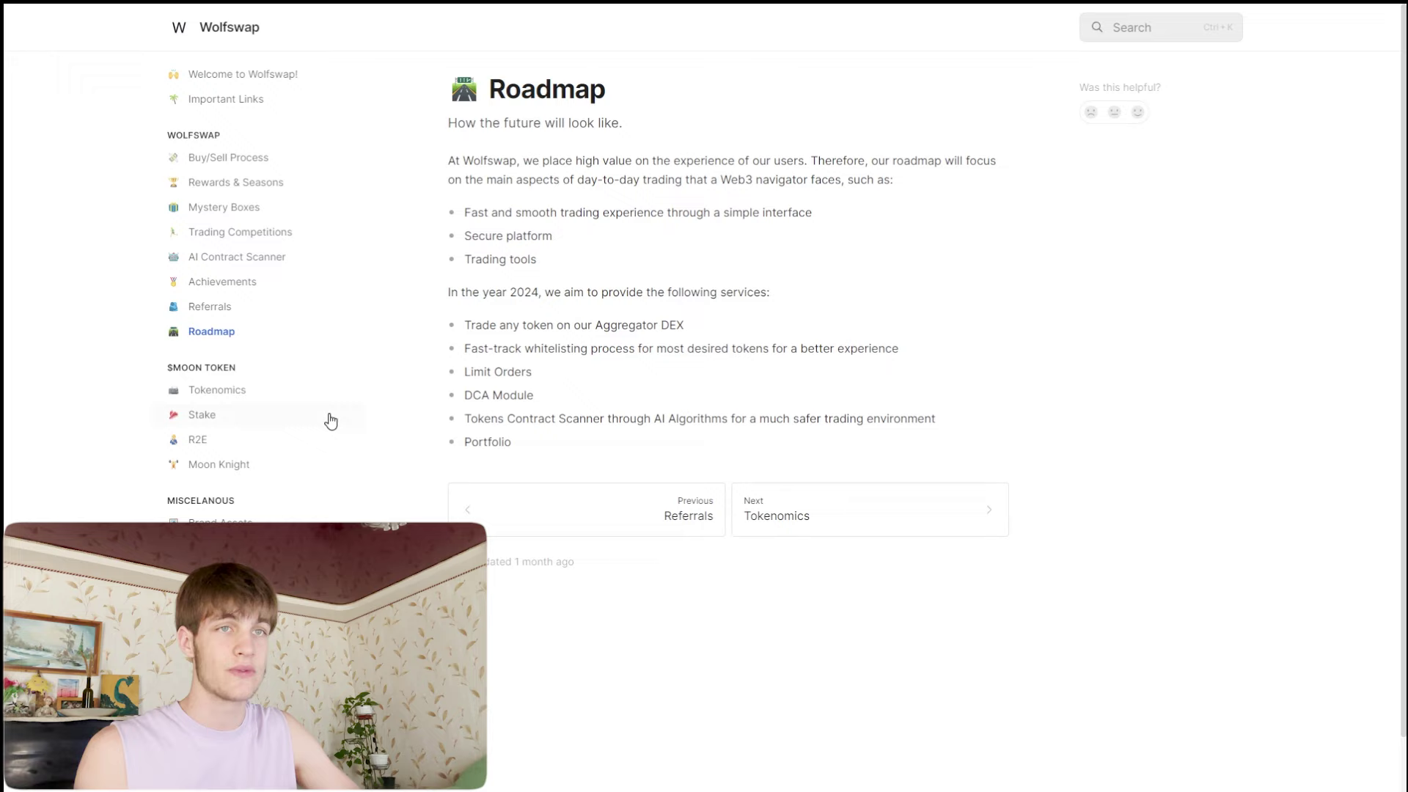
Step: Skim the Tokenomics, Stake, R2E and Moon Knight docs, then return to the swap page
left_click(260, 389)
left_click(275, 416)
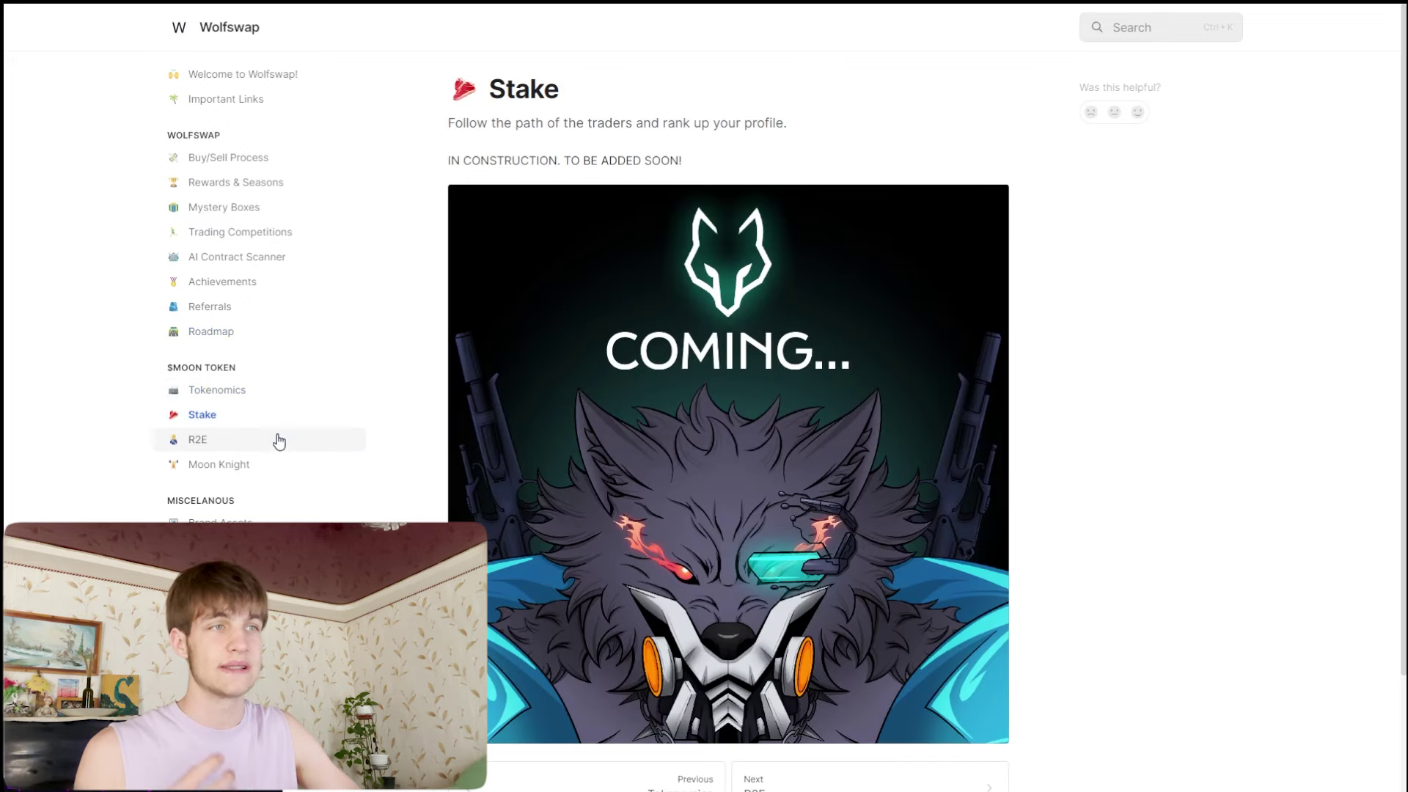
left_click(278, 440)
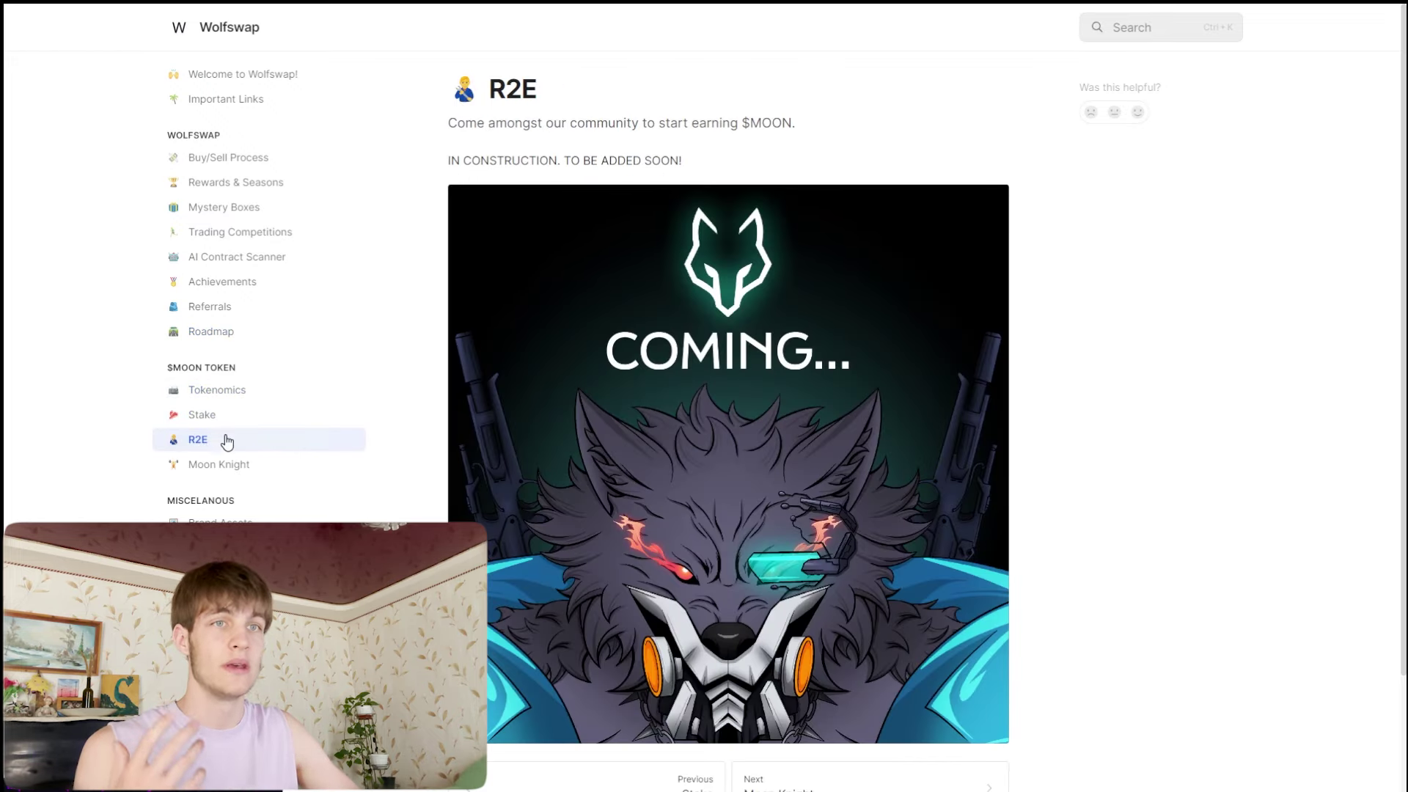
left_click(229, 464)
left_click(220, 519)
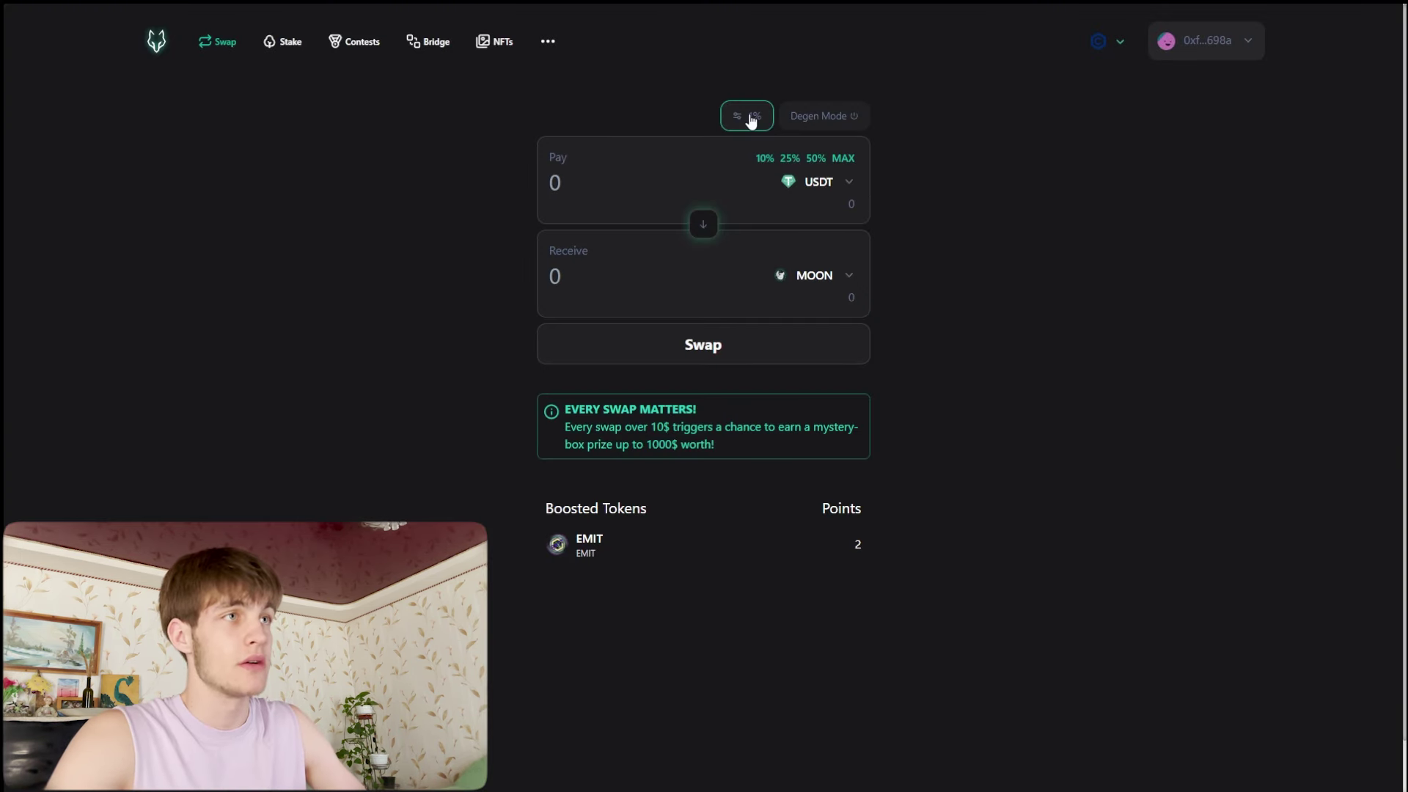
Step: Try a custom 10% slippage and 0.5%, then save slippage tolerance at 1%
left_click(751, 118)
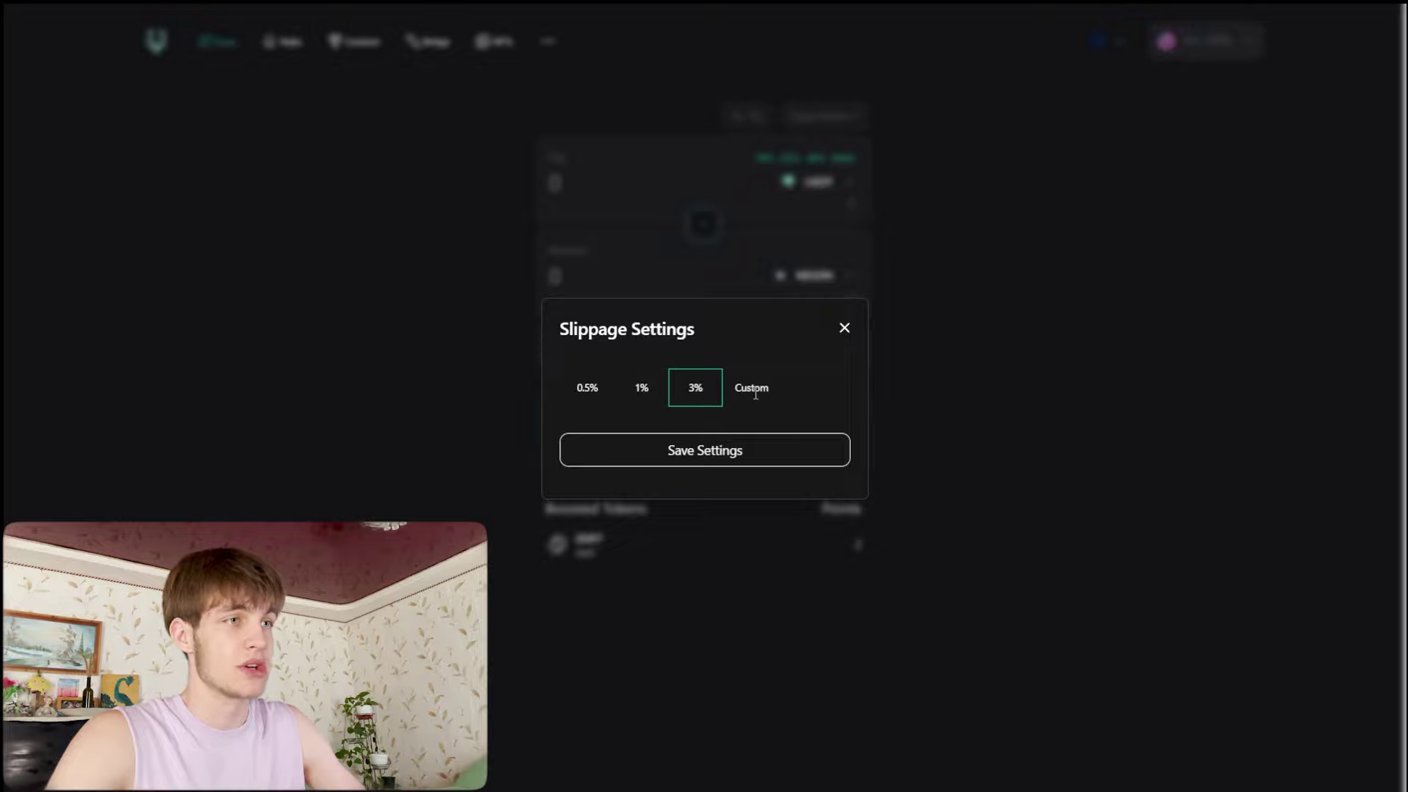
left_click(809, 392)
type("10")
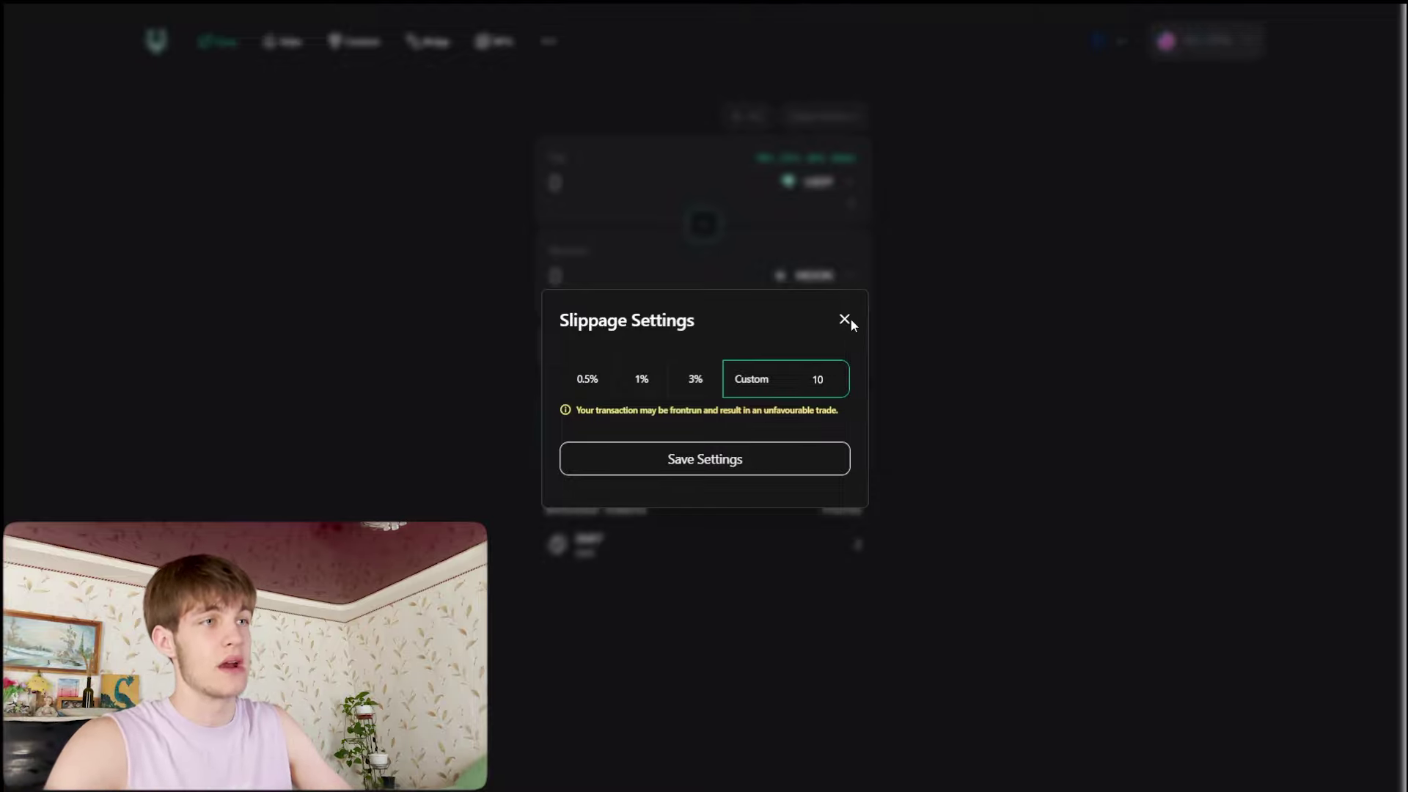
left_click(645, 382)
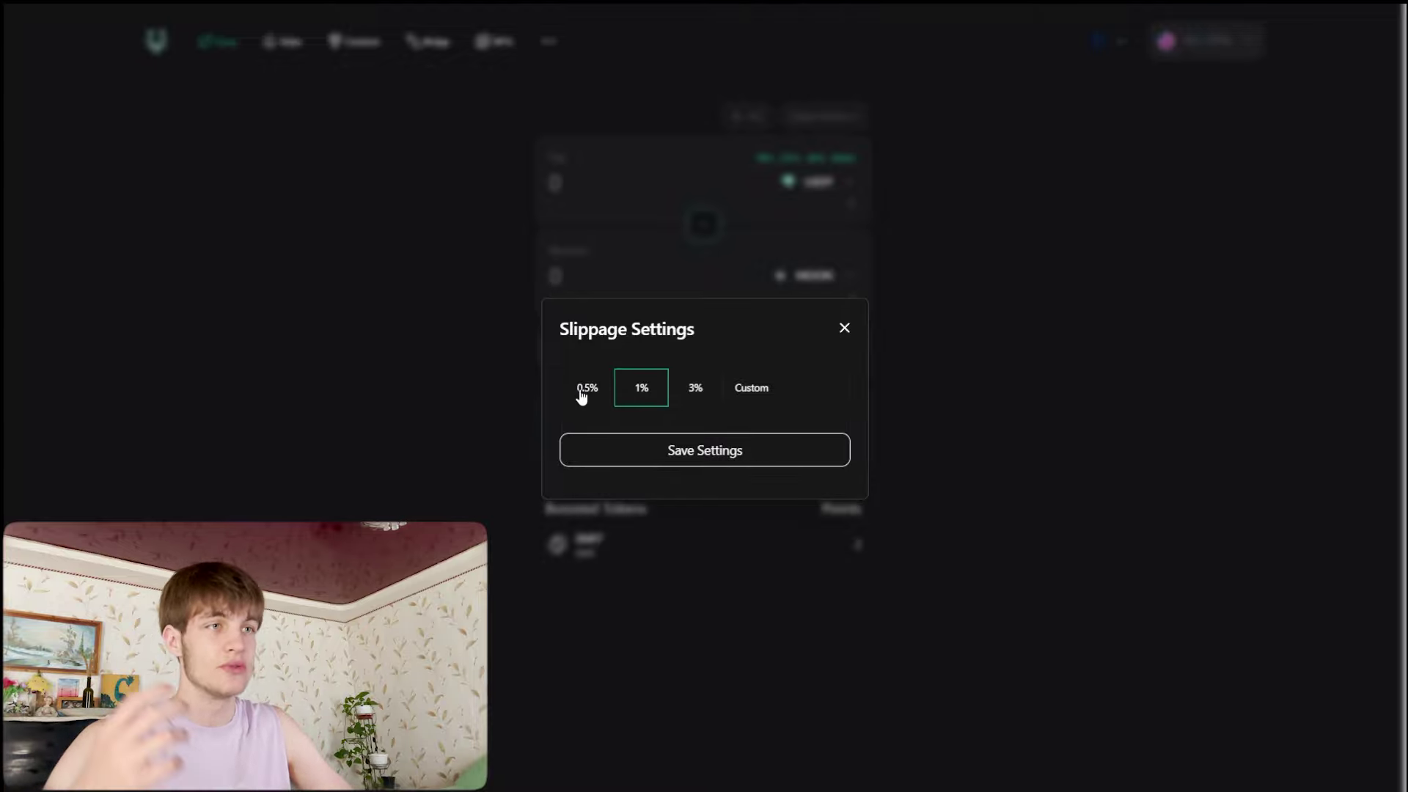
left_click(583, 387)
left_click(646, 381)
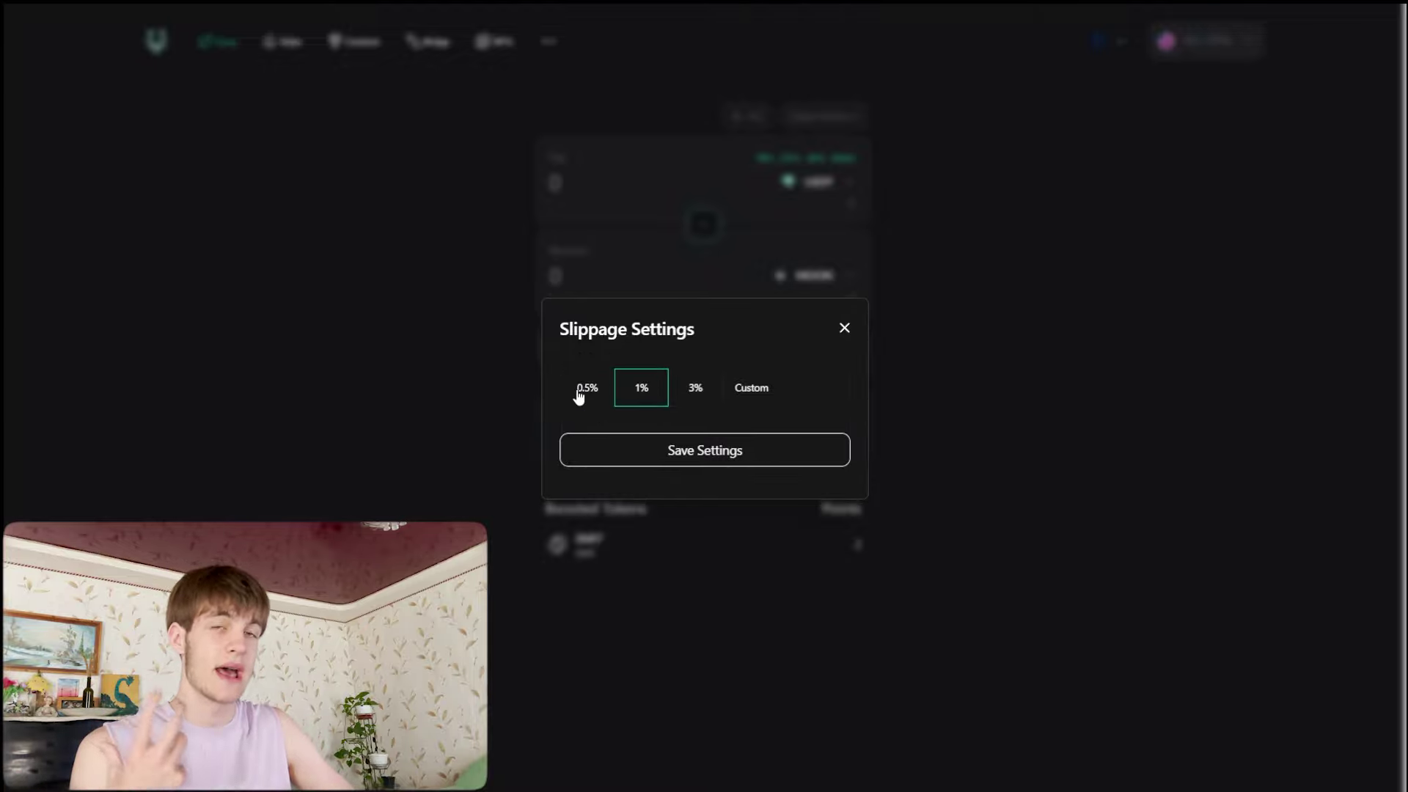
left_click(734, 453)
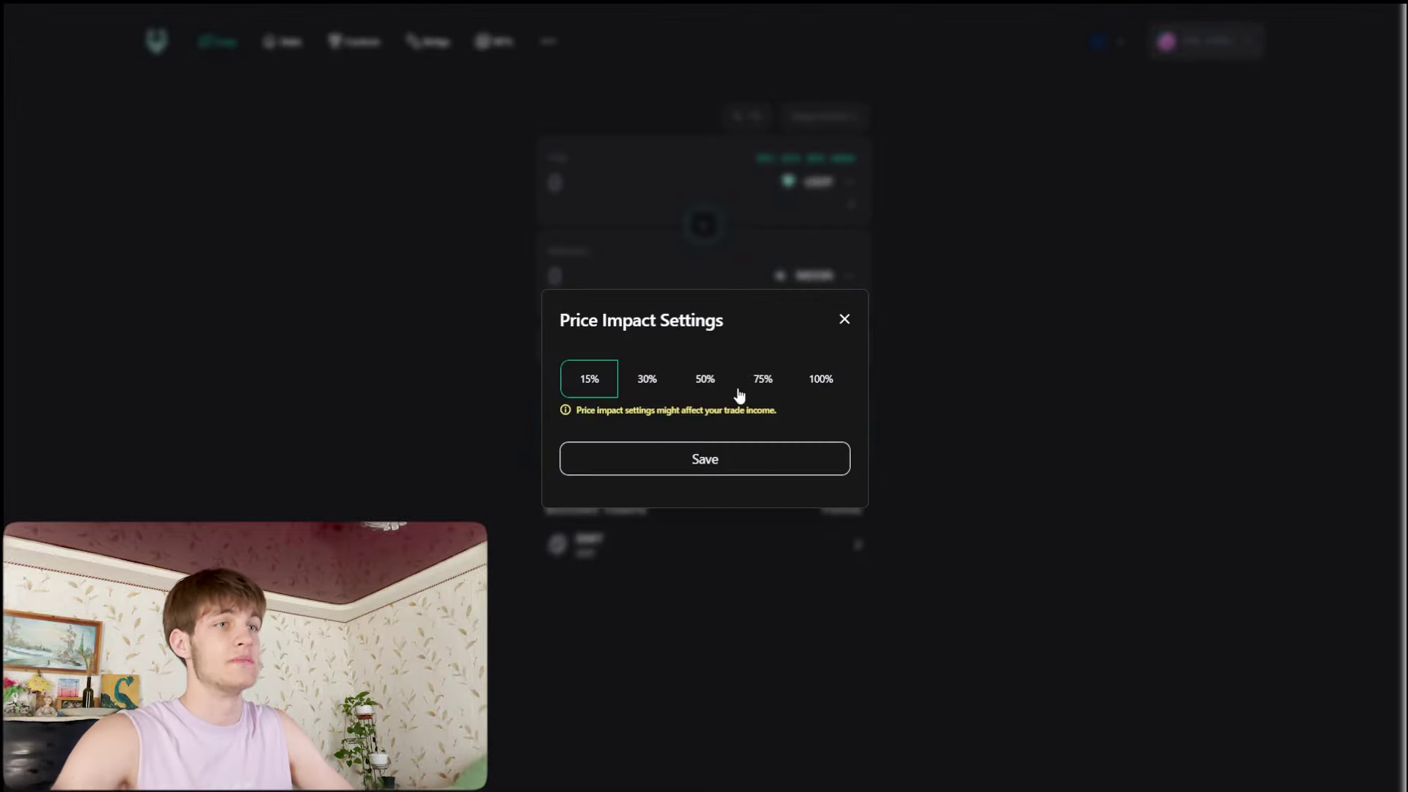
Step: Try a 50% price impact limit, then cancel the high-impact warning to keep 15%
left_click(647, 380)
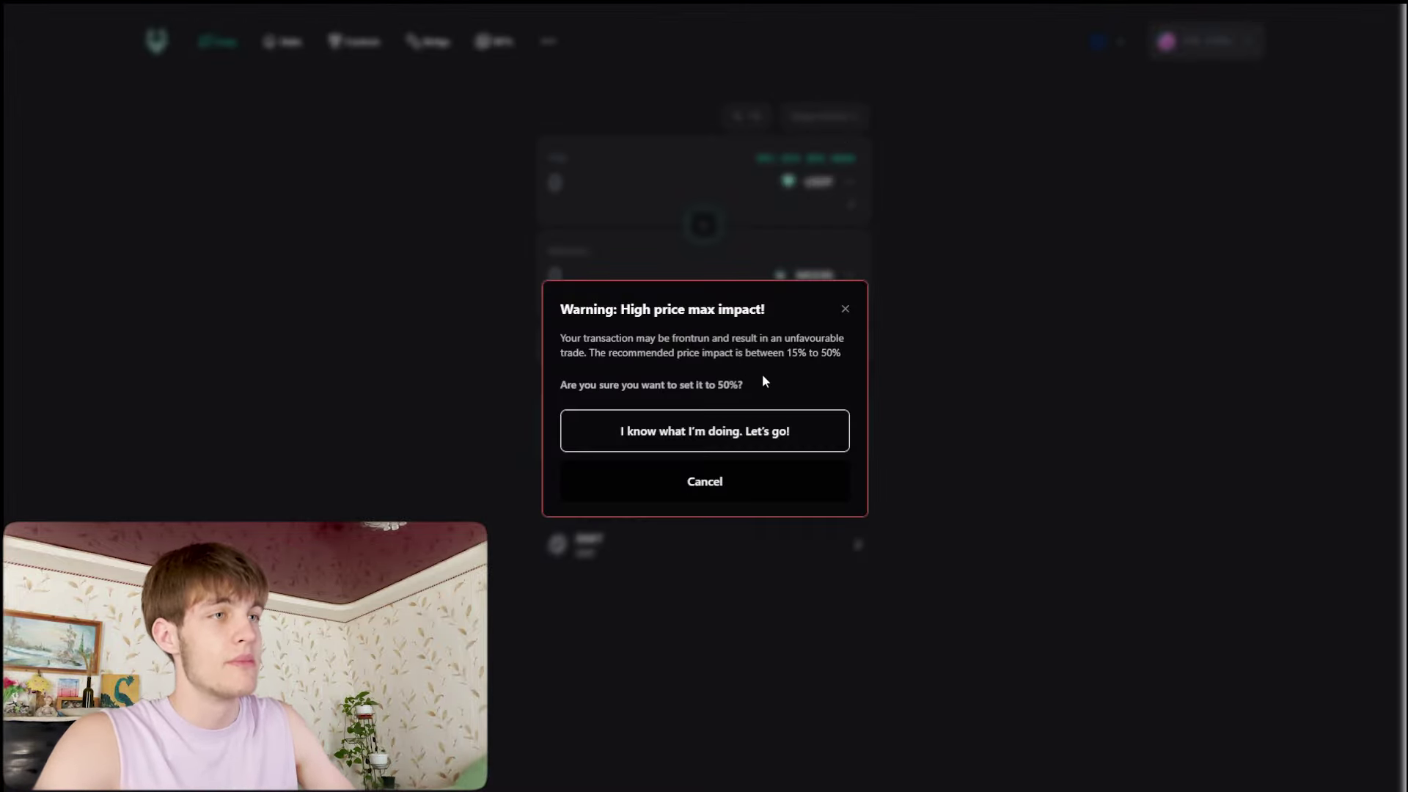
left_click(739, 446)
left_click(817, 115)
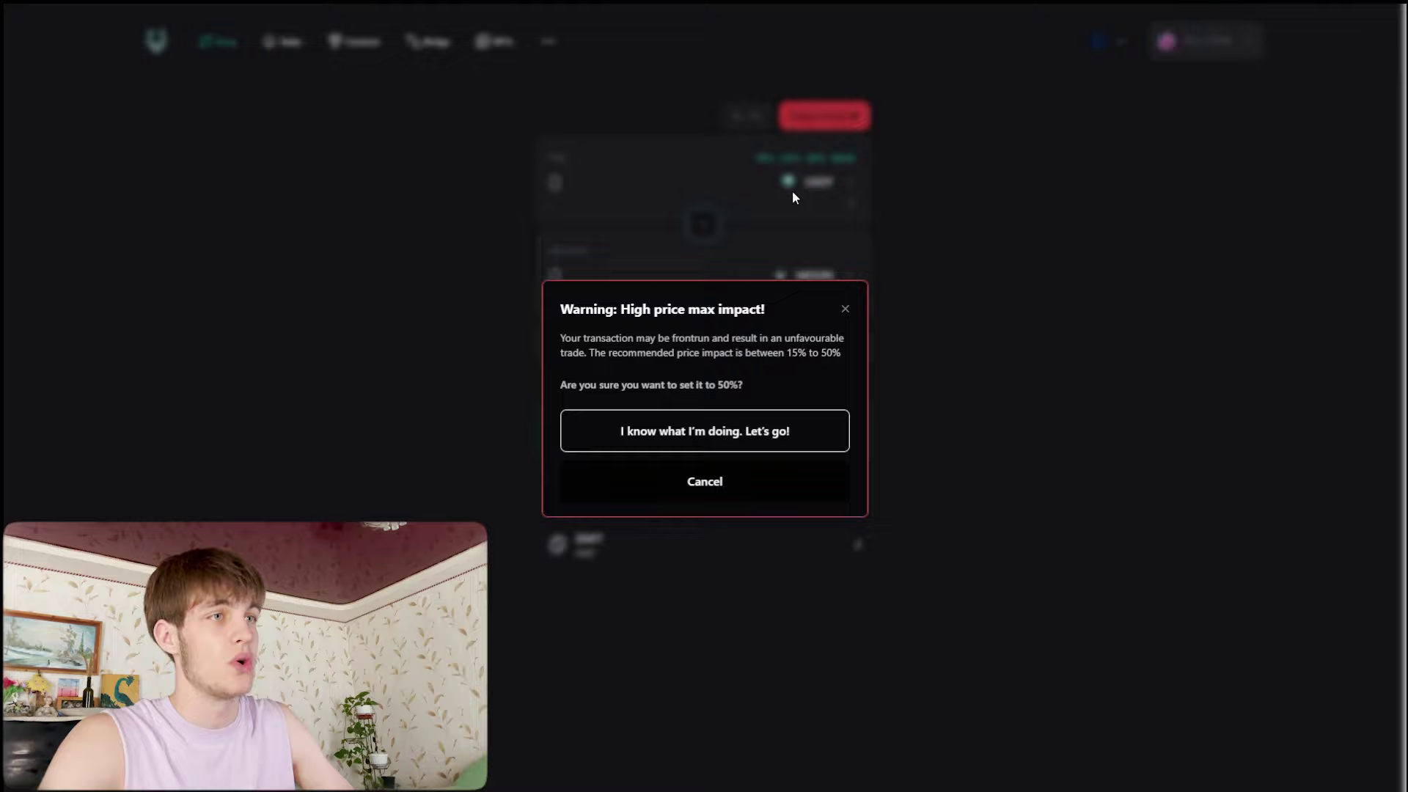
left_click(739, 442)
left_click(823, 118)
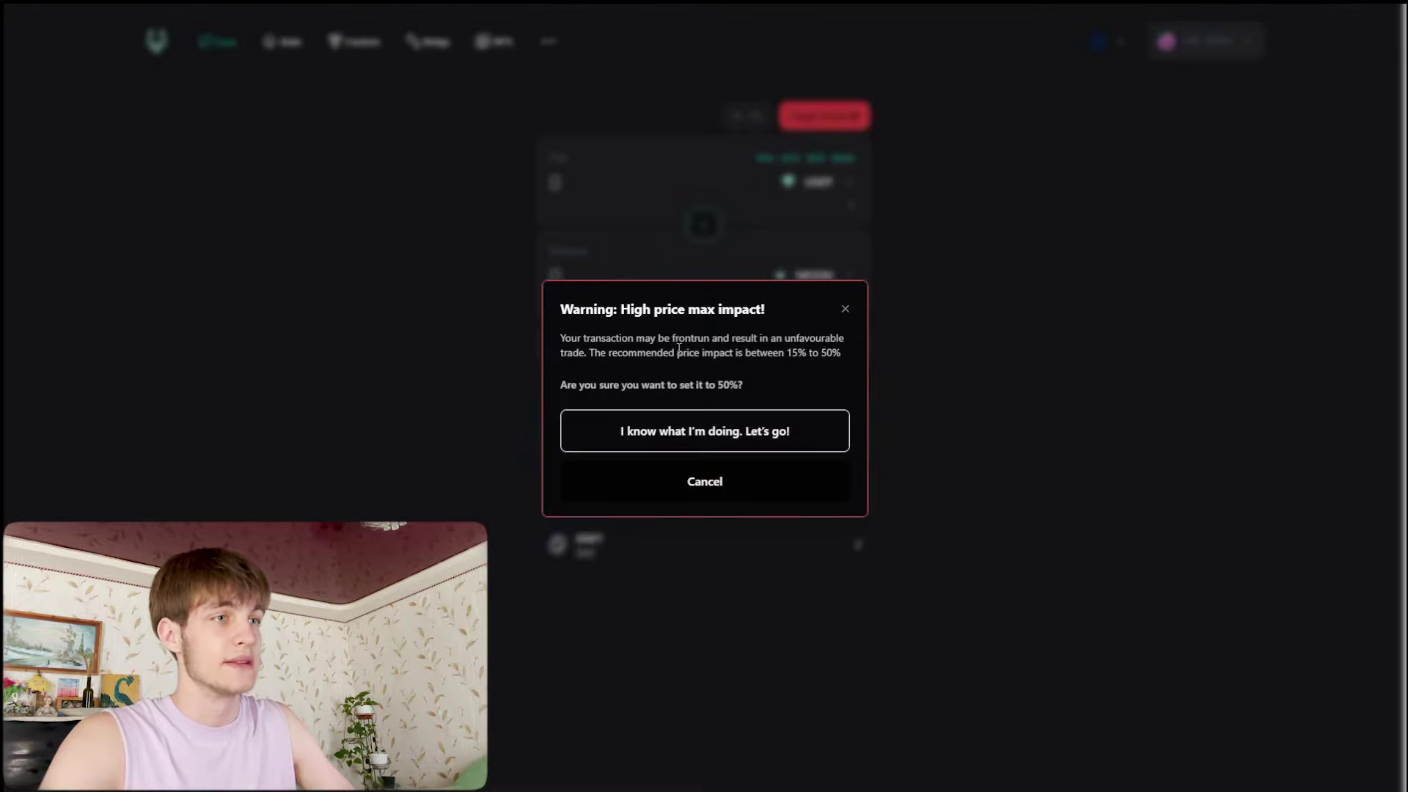
left_click(713, 480)
left_click(705, 379)
left_click(728, 485)
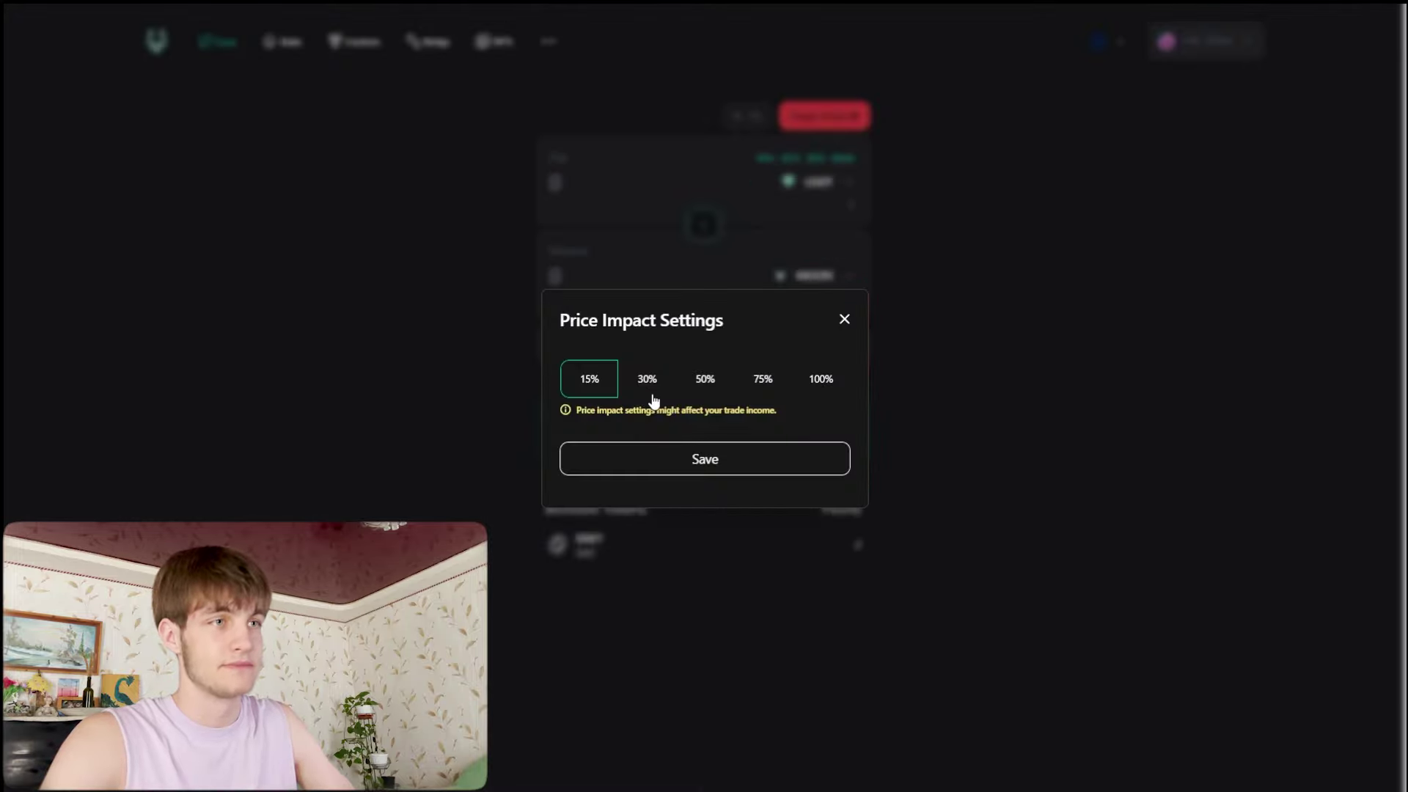
Step: Save the 15% price impact limit, check the network list, and open the MOON staking vaults
left_click(689, 463)
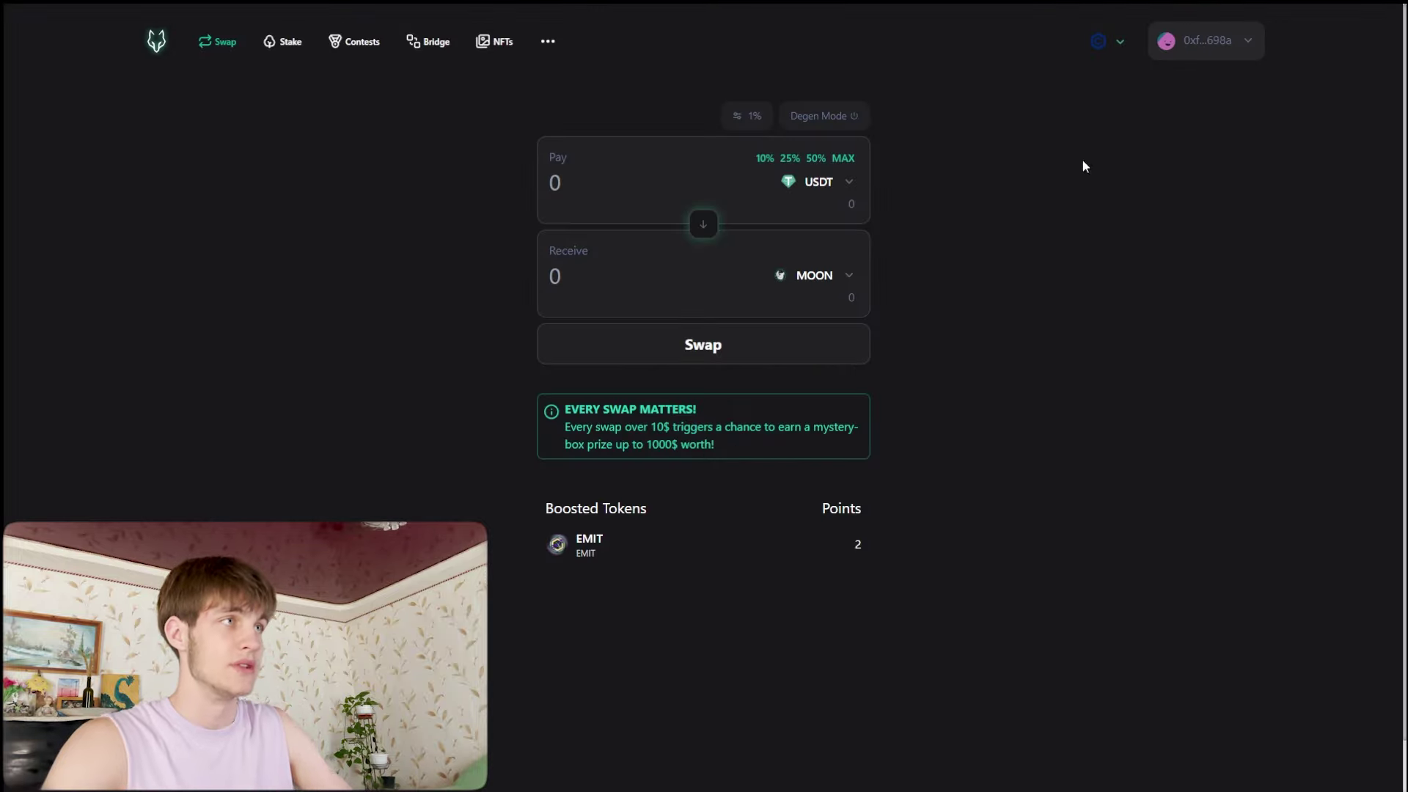
left_click(1109, 44)
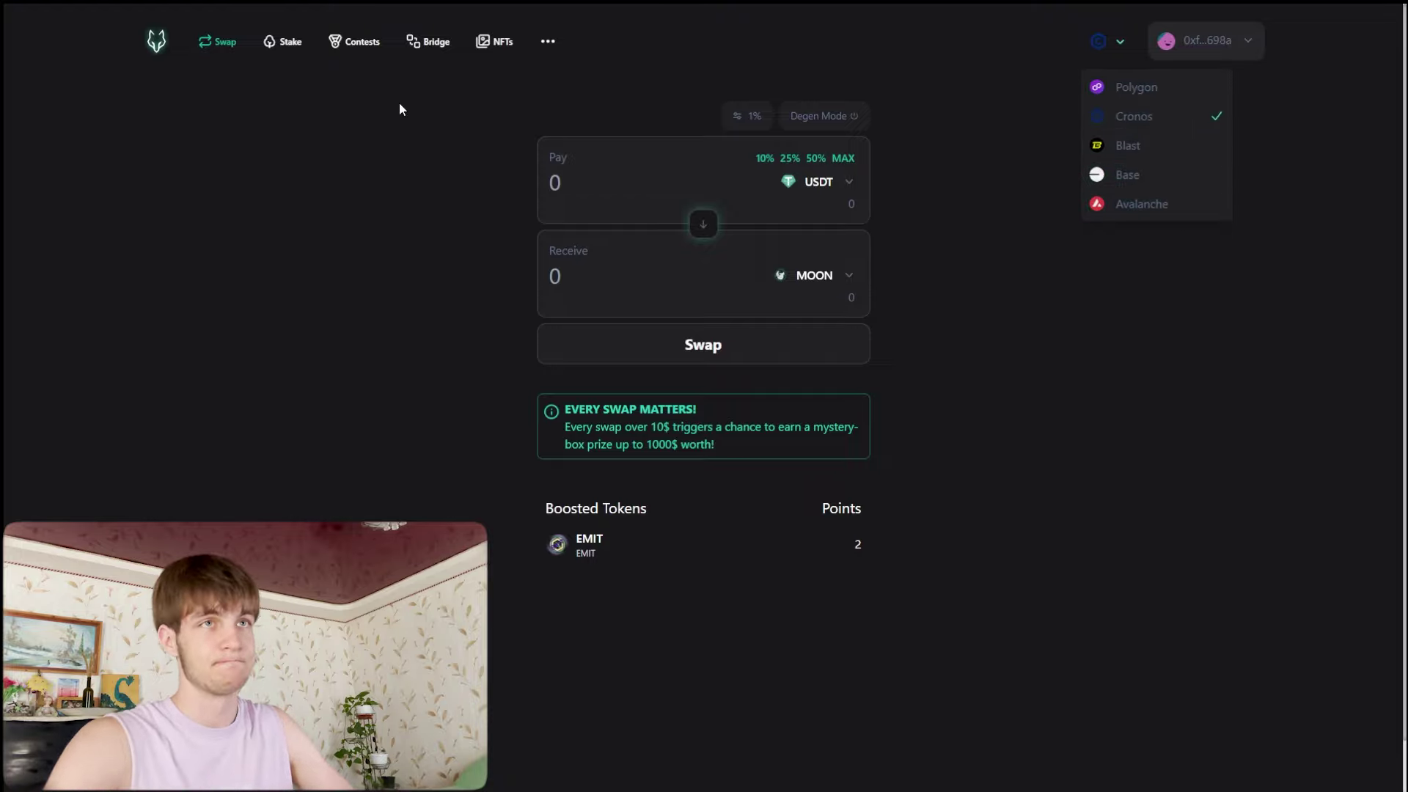
left_click(284, 44)
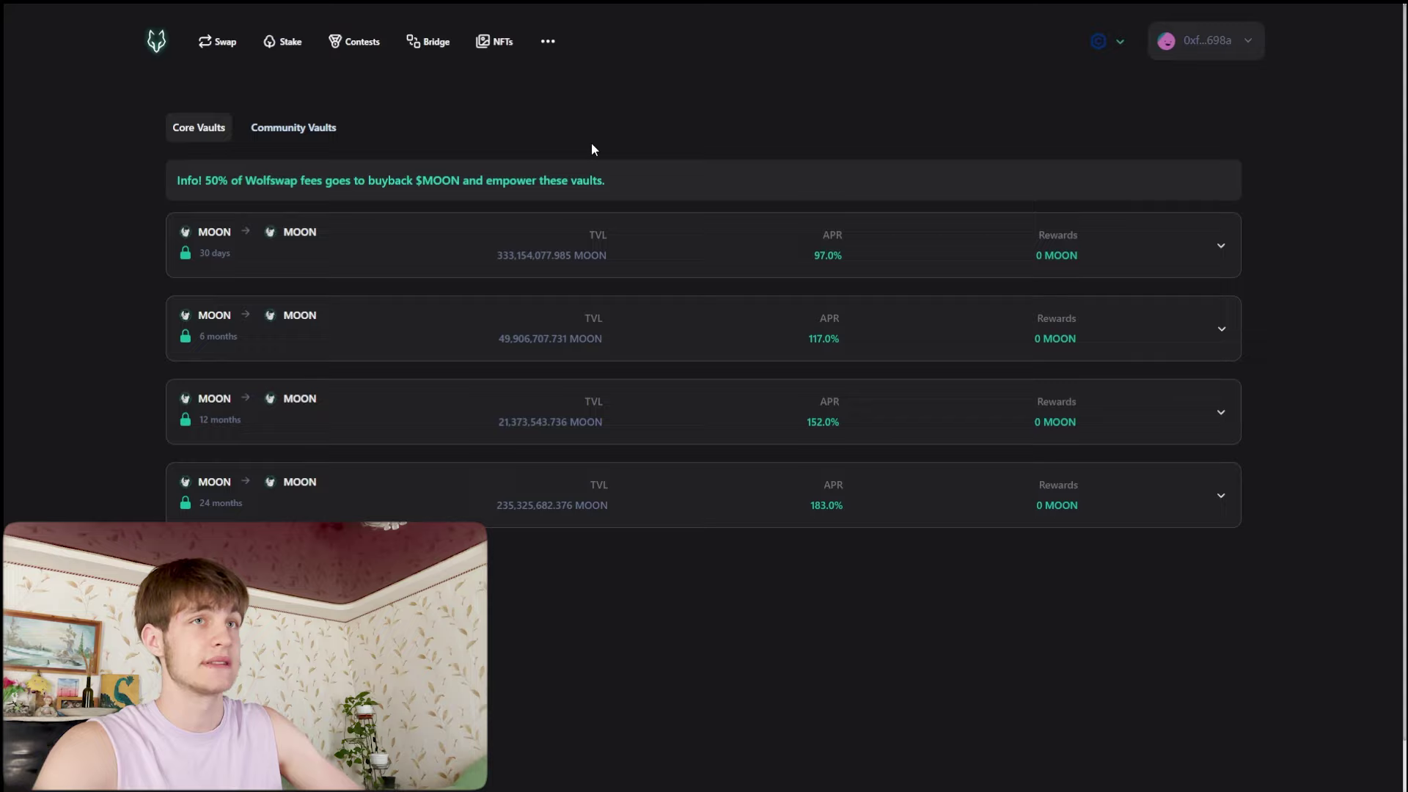
Step: View the Community Vaults tab, then open the Contests page with its leaderboard and contests
left_click(293, 126)
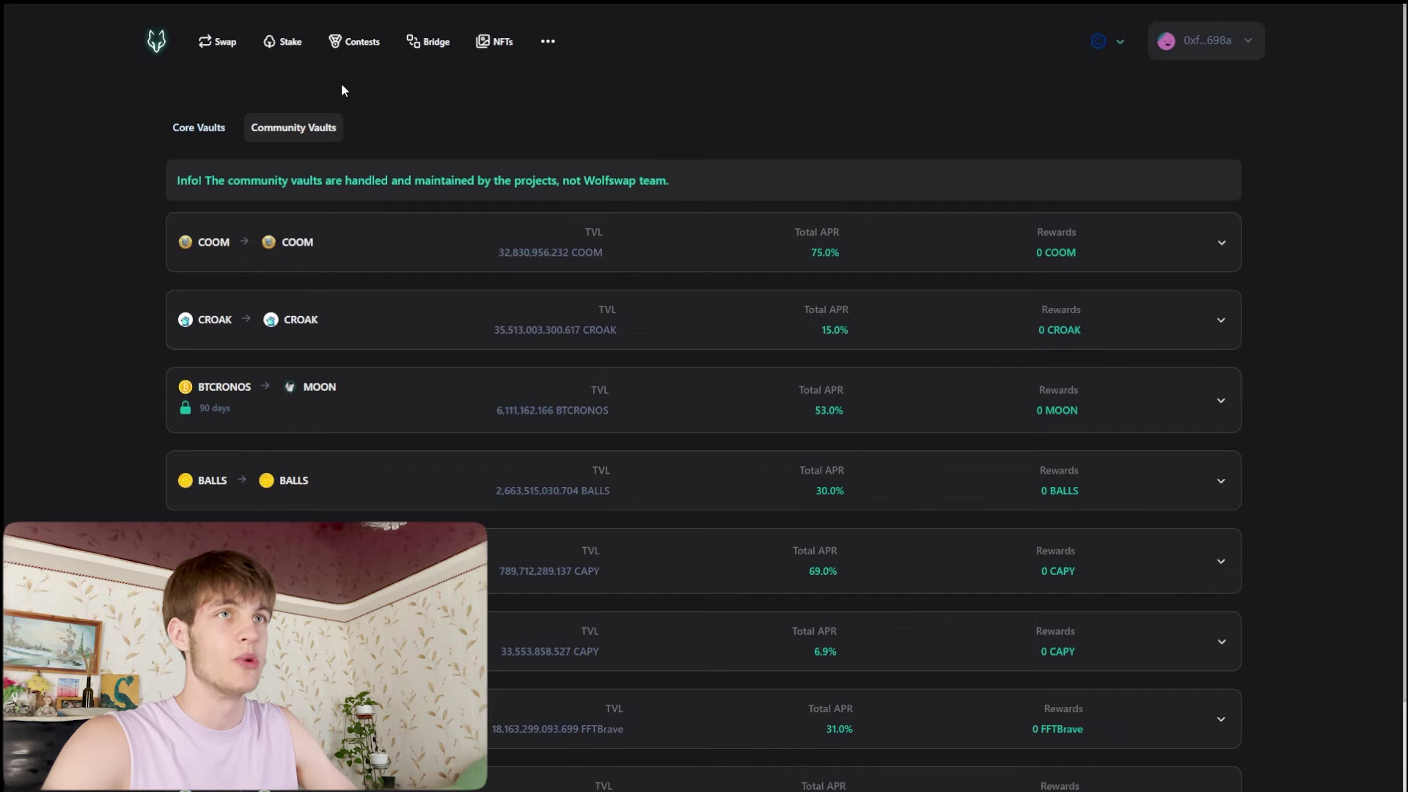
left_click(356, 49)
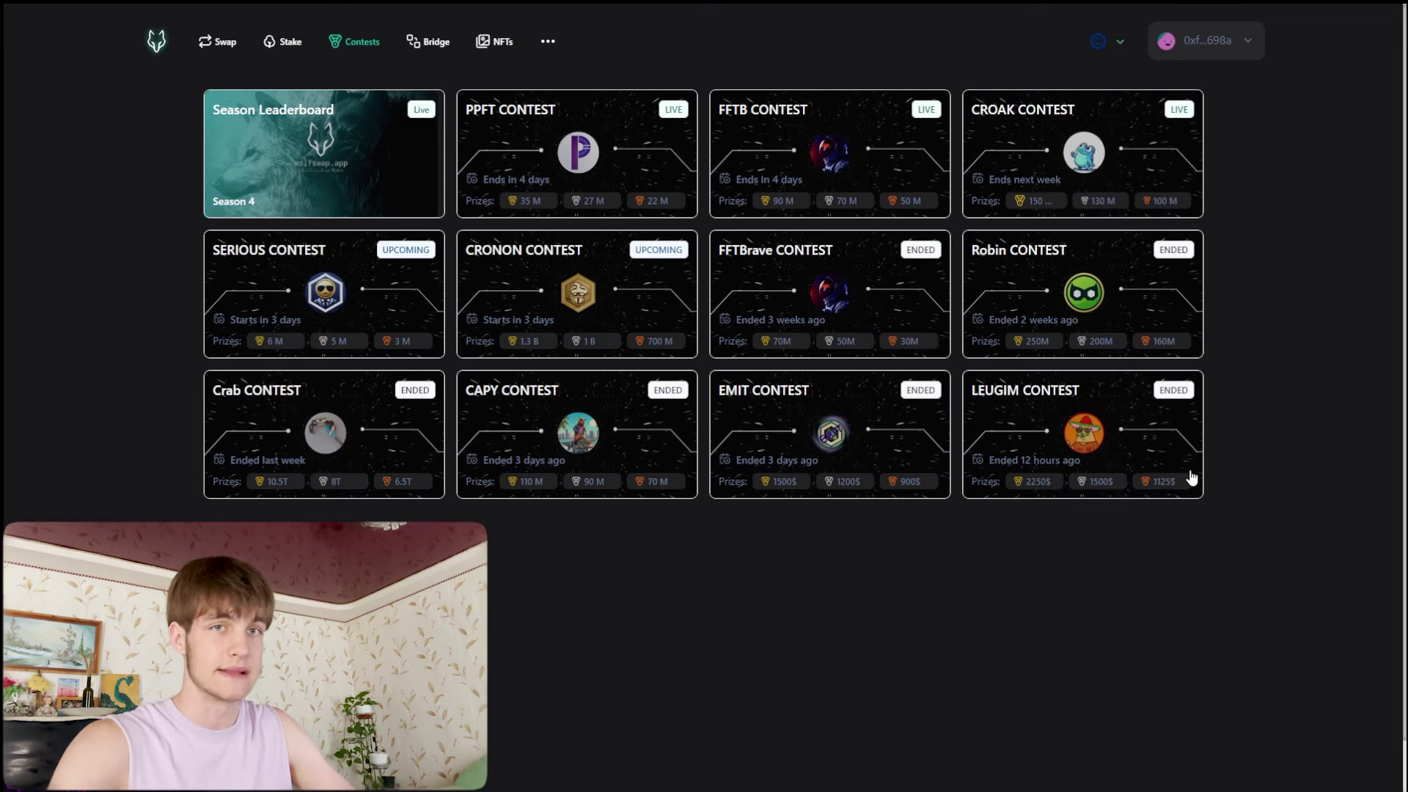
Step: Open Wolfswap's Discord server from the extra links menu in the top navigation
left_click(556, 42)
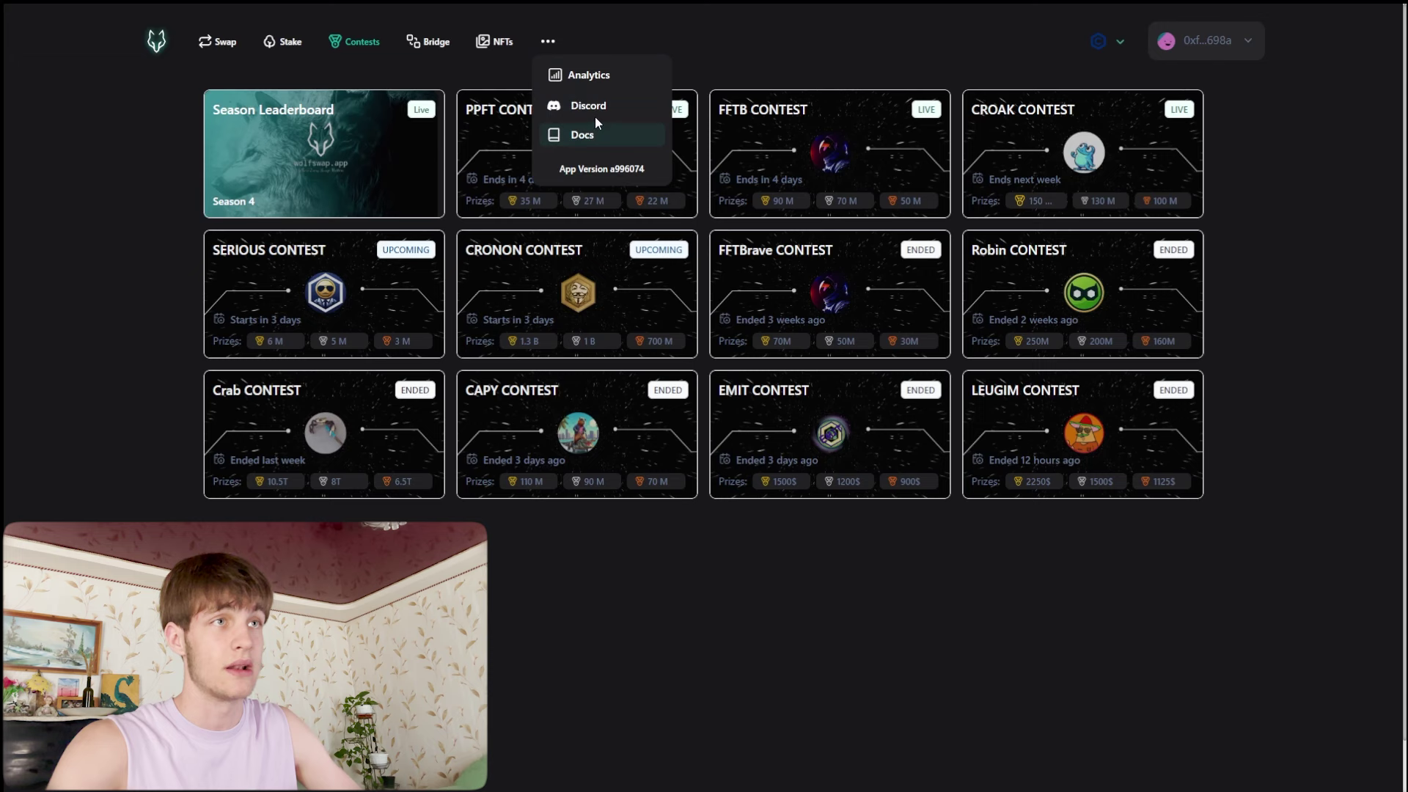
left_click(599, 110)
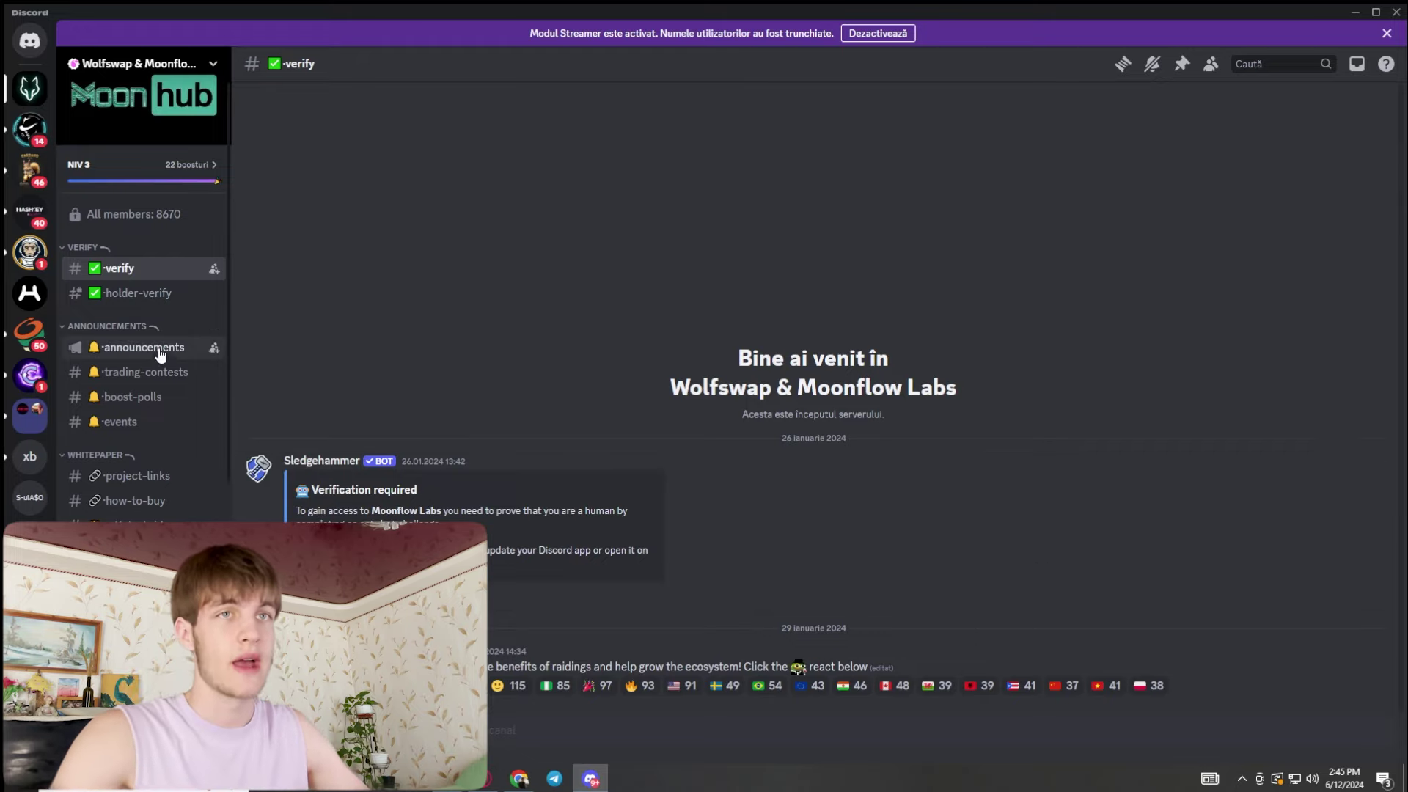
scroll(160, 352, "down", 1)
scroll(148, 312, "down", 3)
scroll(152, 187, "up", 2)
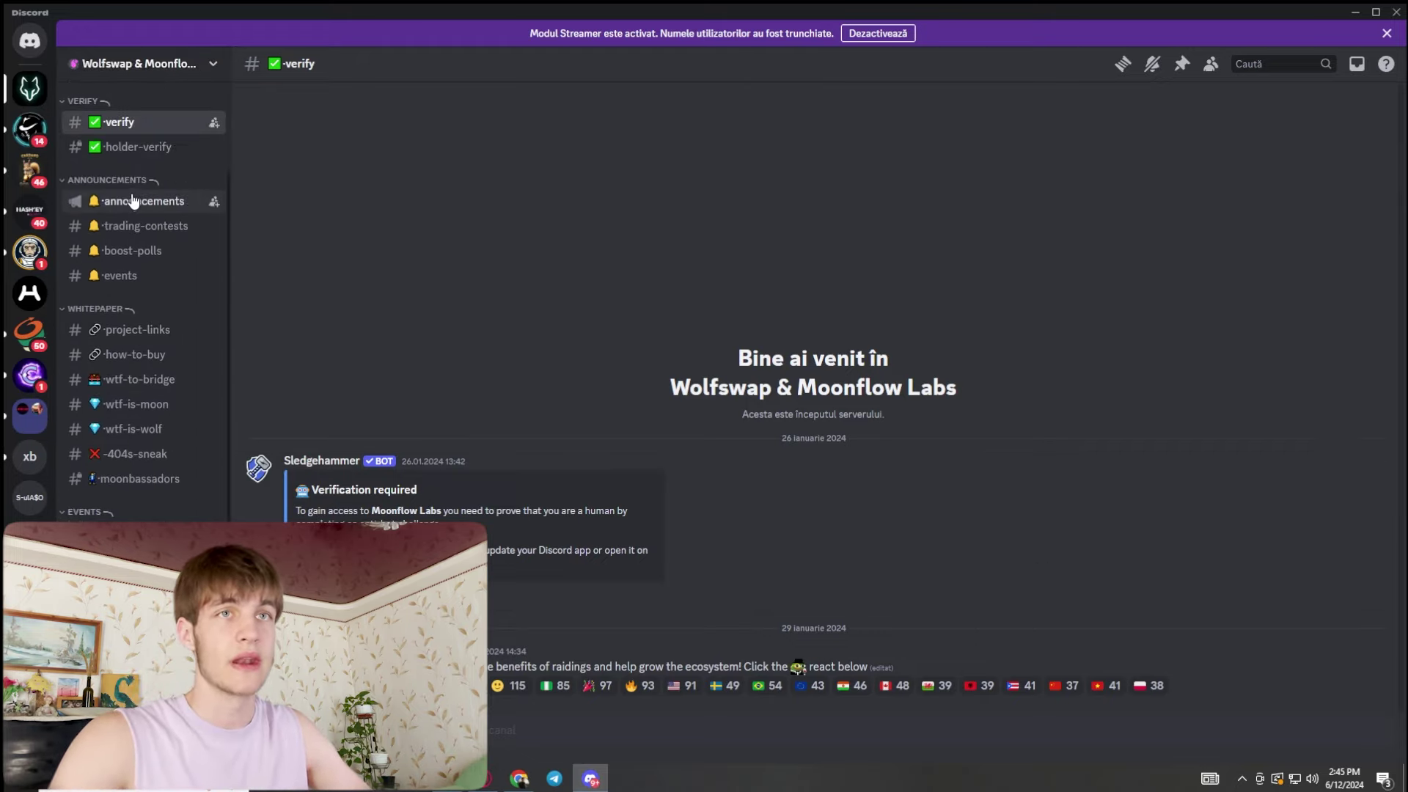
Step: Browse the announcements, fireside-chat and buybacks-triggered channels, then open #project-links
left_click(143, 201)
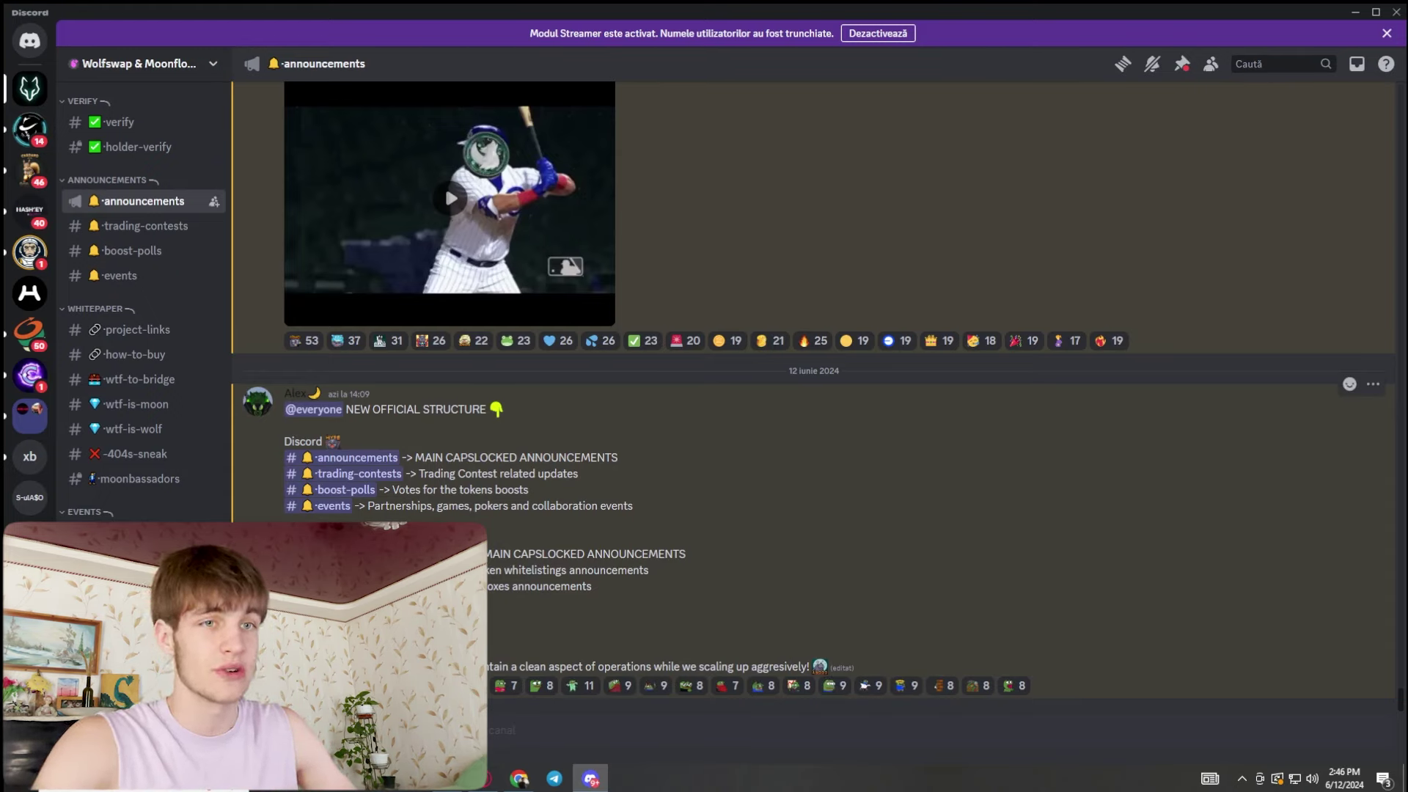
left_click(143, 539)
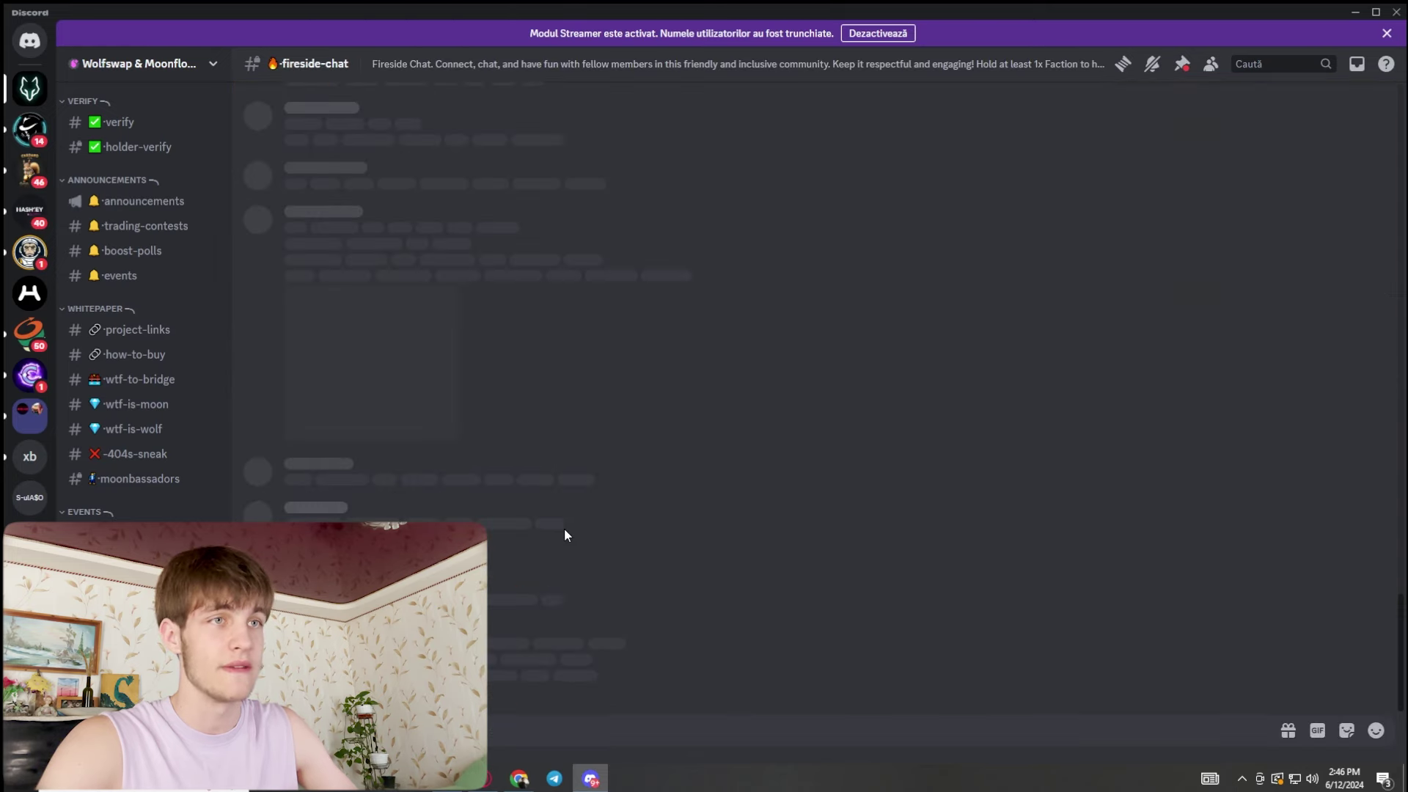
scroll(593, 447, "down", 5)
scroll(435, 429, "down", 5)
scroll(434, 429, "down", 1)
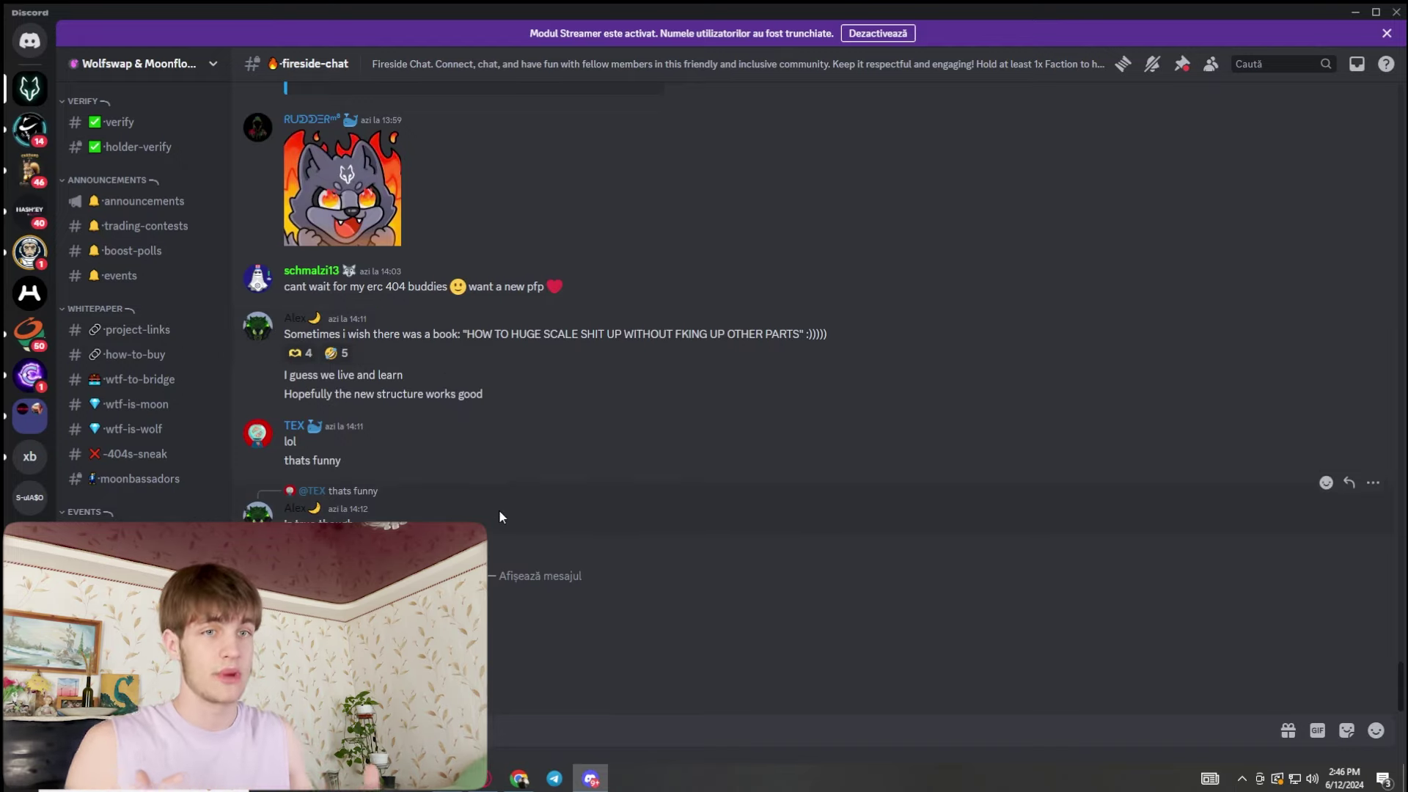
left_click(143, 563)
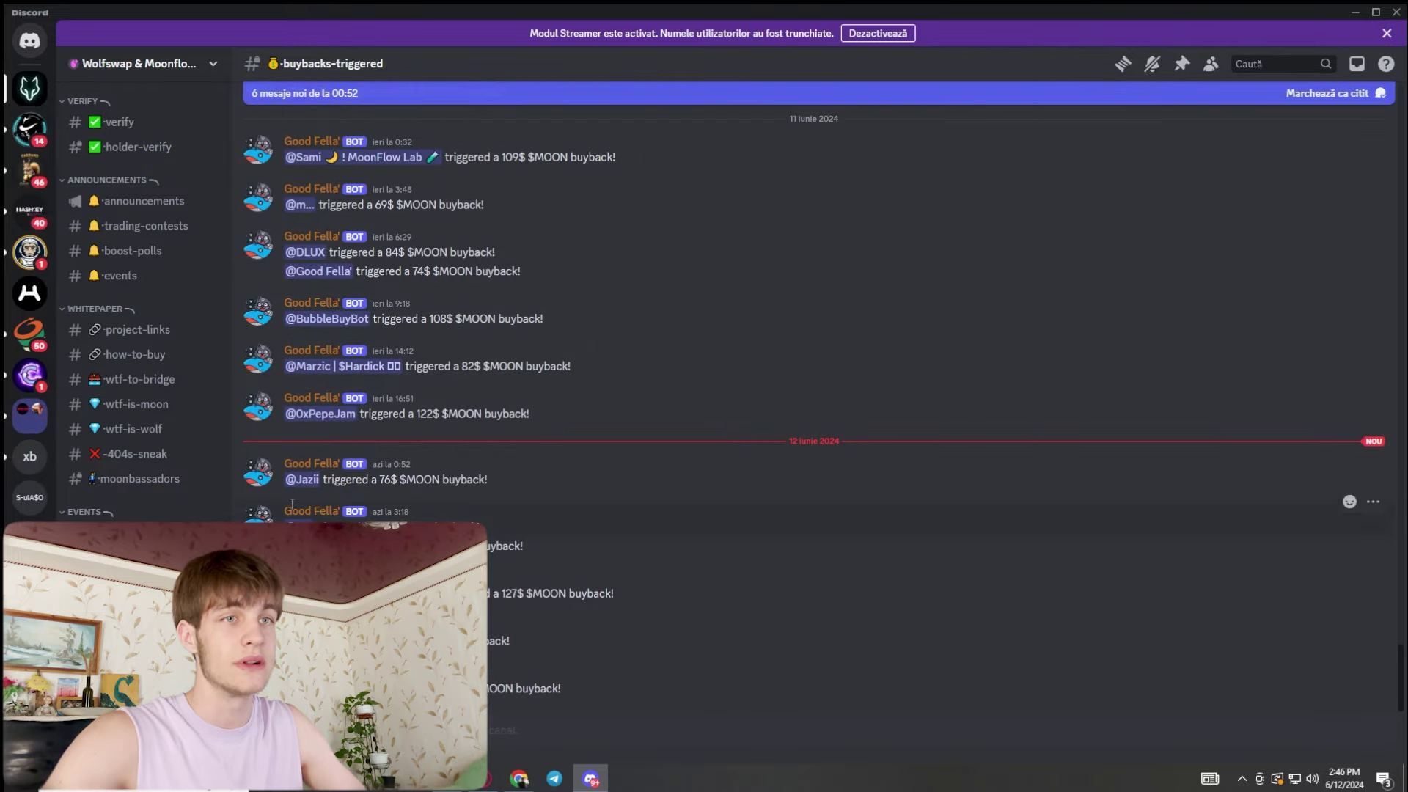
scroll(151, 402, "up", 3)
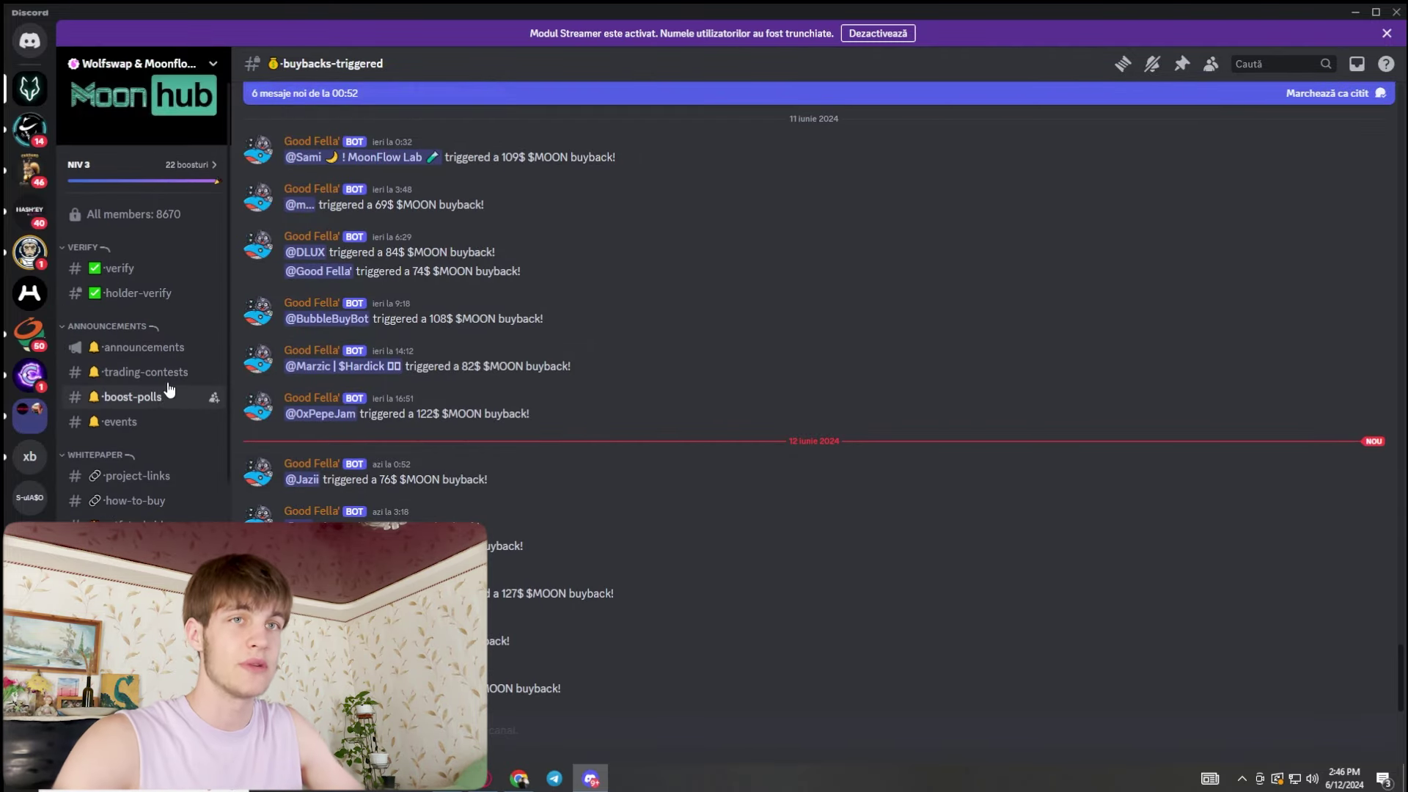
left_click(143, 348)
scroll(163, 361, "down", 3)
scroll(159, 331, "down", 3)
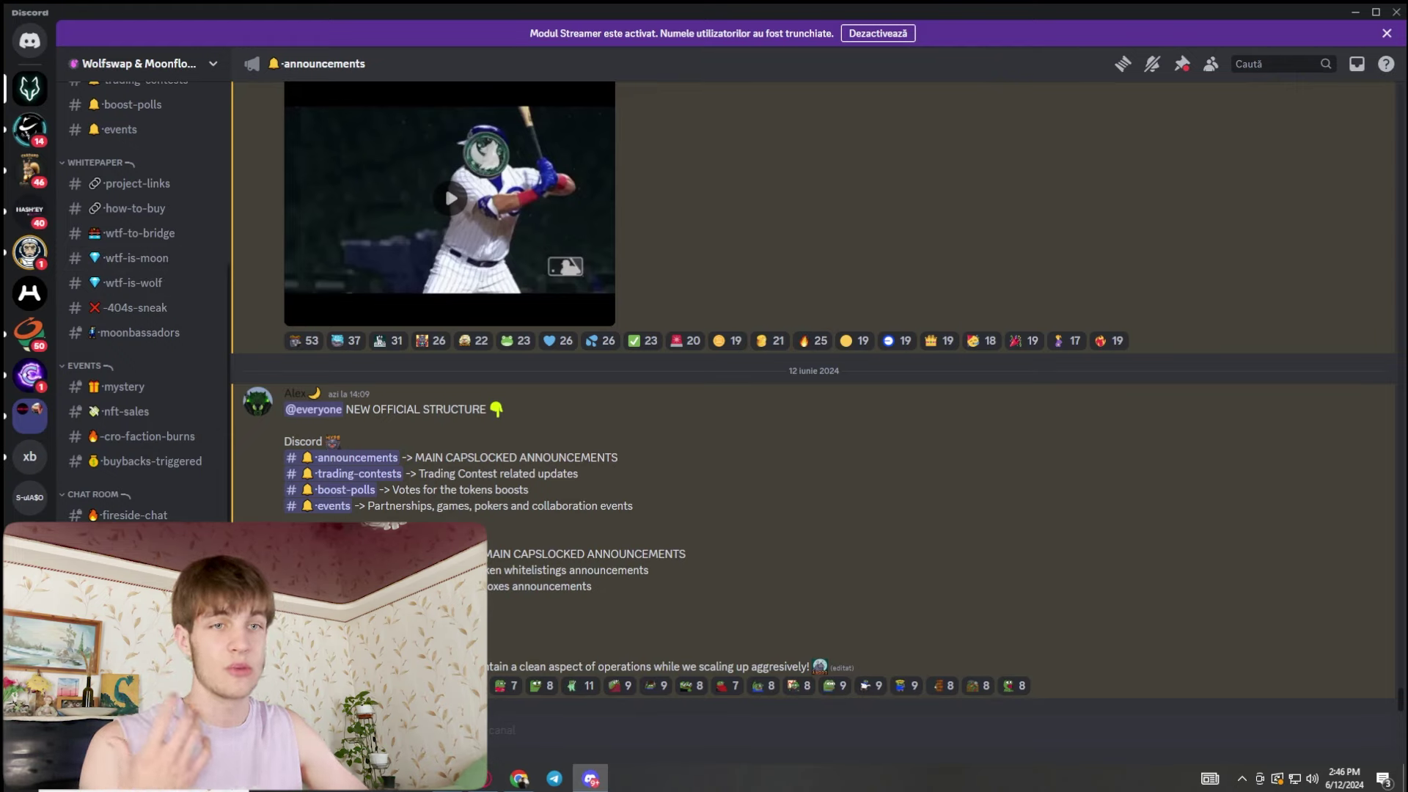
scroll(145, 390, "up", 1)
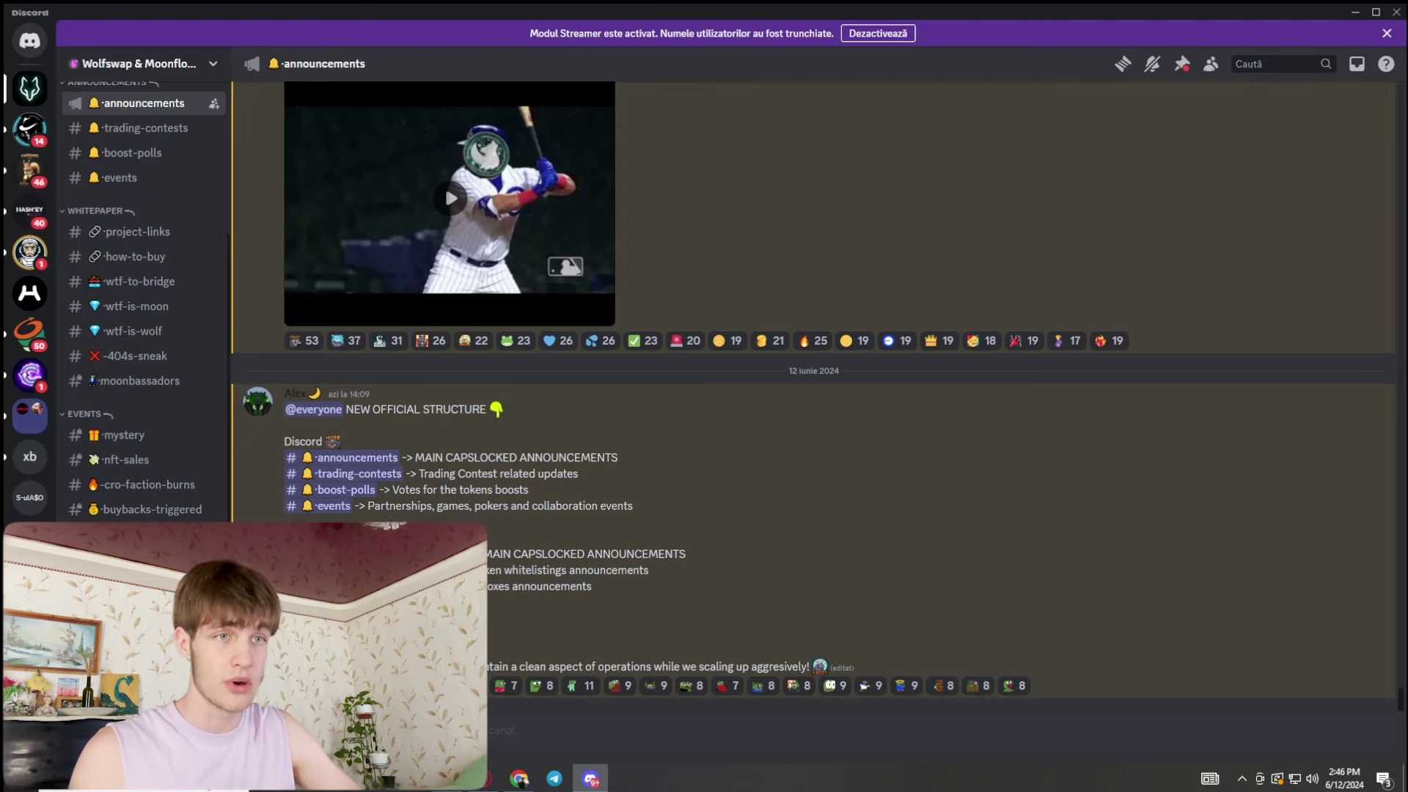
left_click(137, 232)
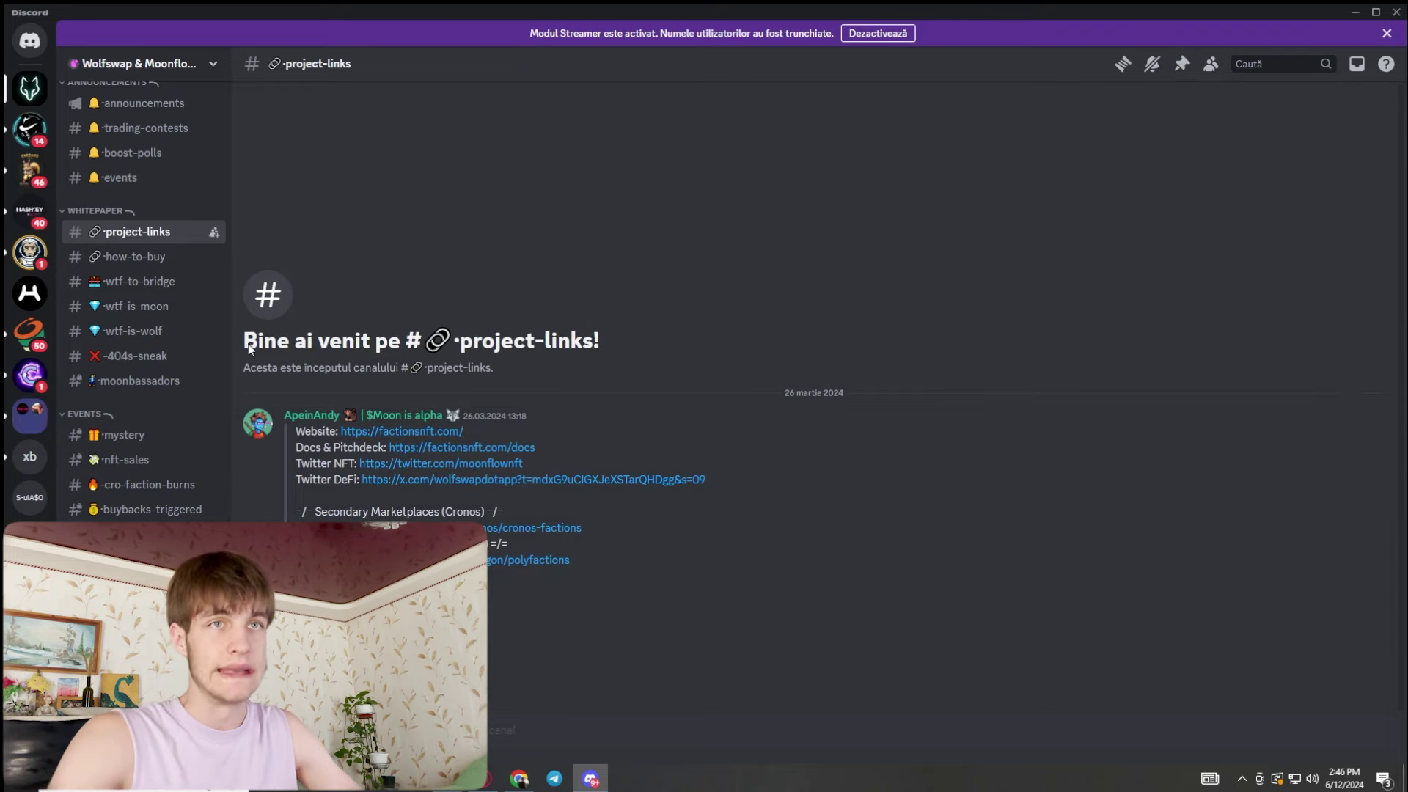
Step: Browse the wtf-to-bridge, wtf-is-moon, wtf-is-wolf and boost-polls channels
left_click(159, 285)
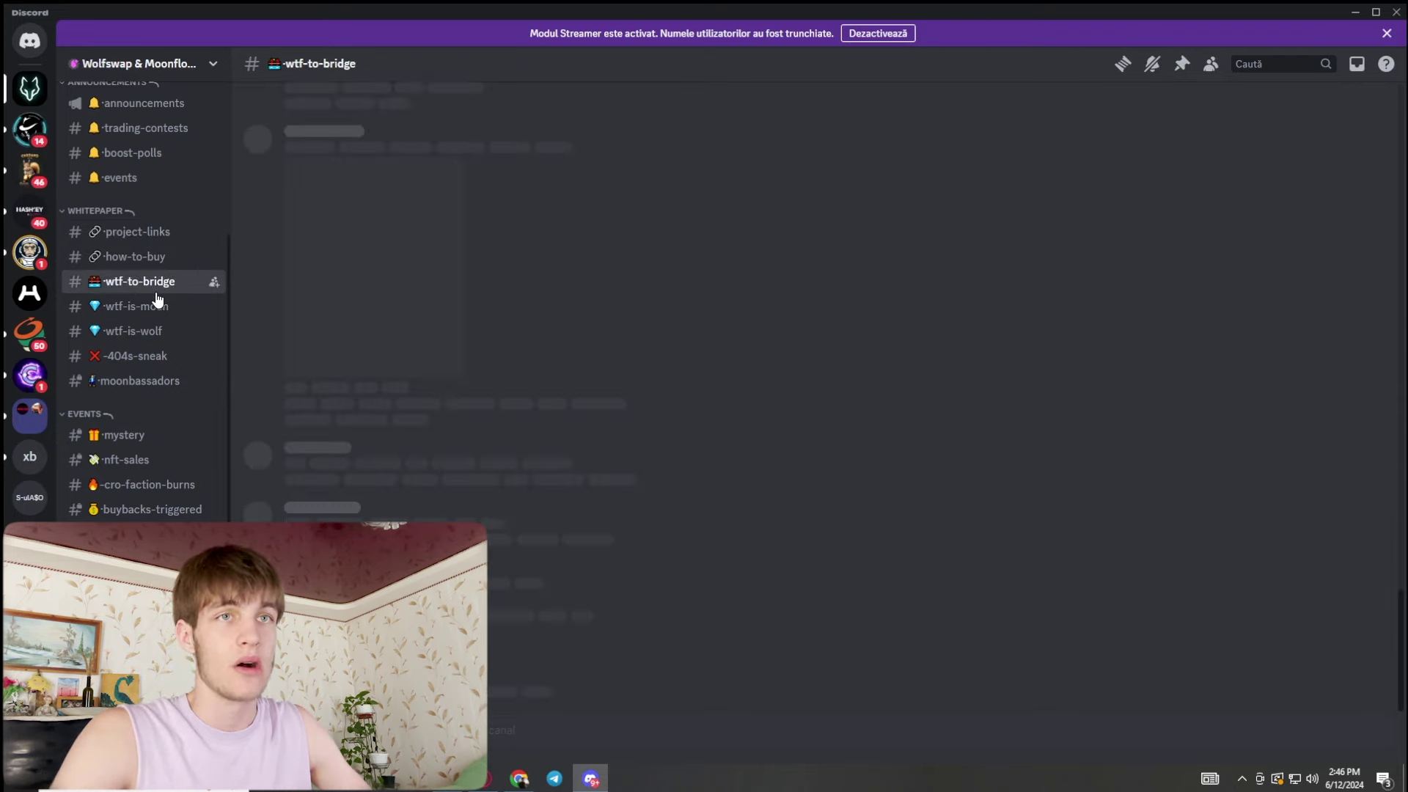
left_click(163, 308)
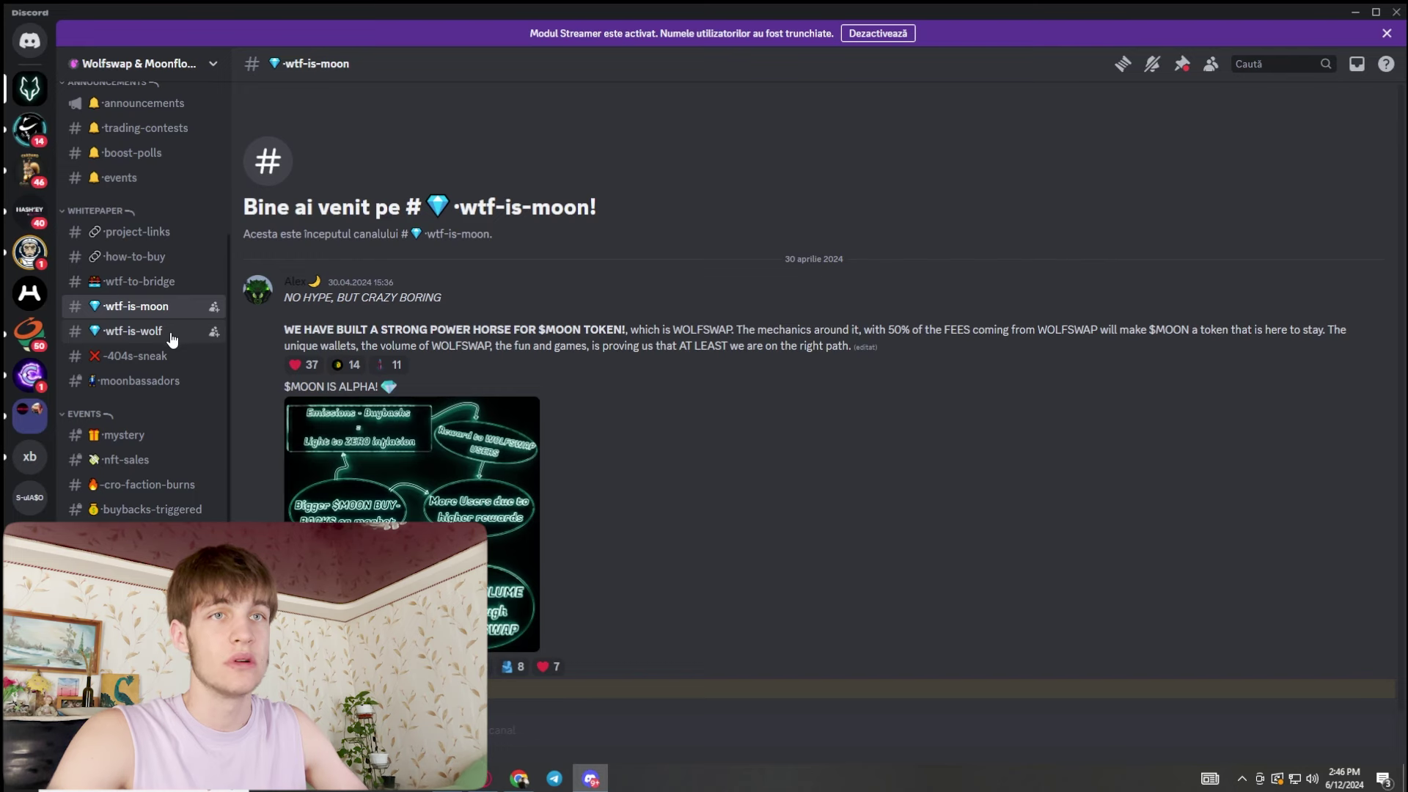
left_click(169, 334)
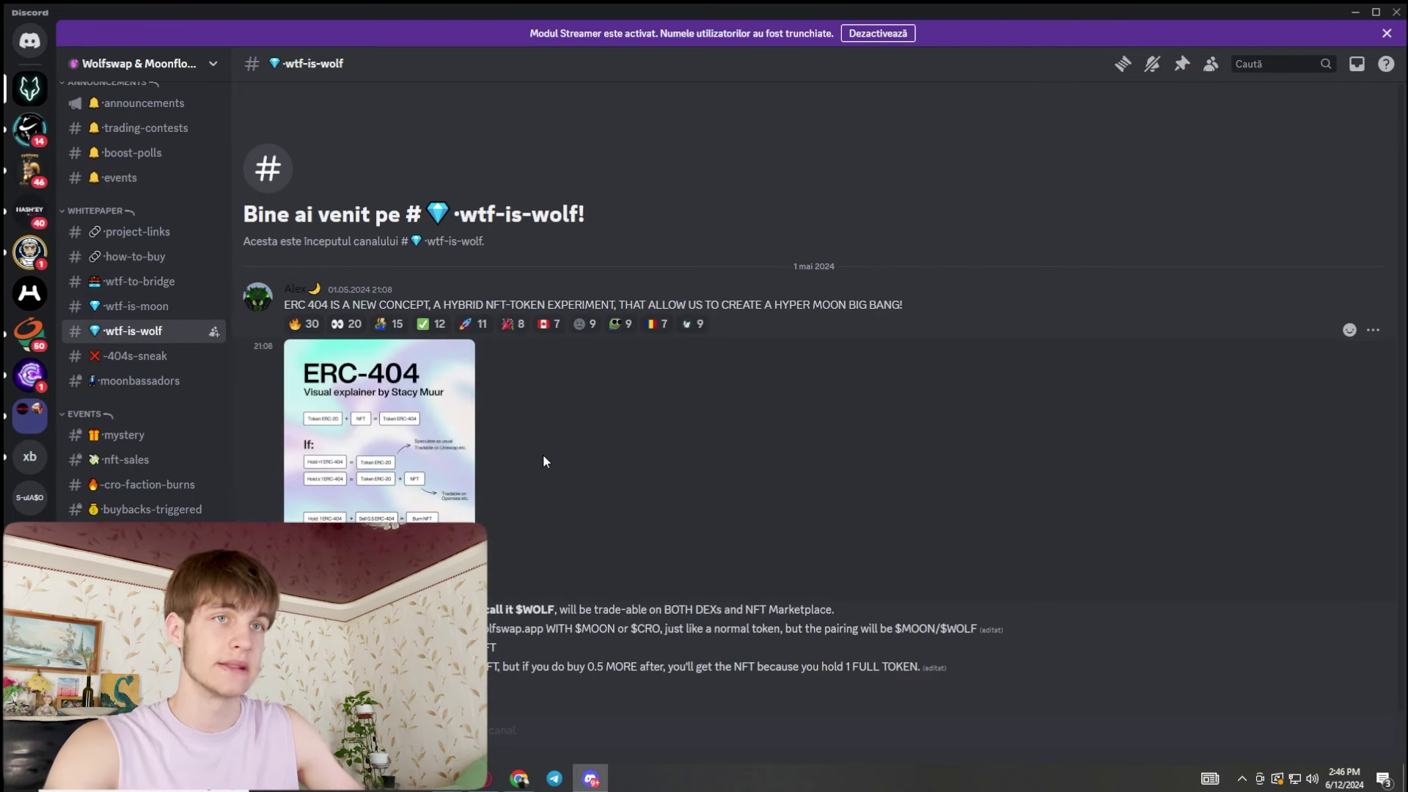
scroll(154, 291, "up", 3)
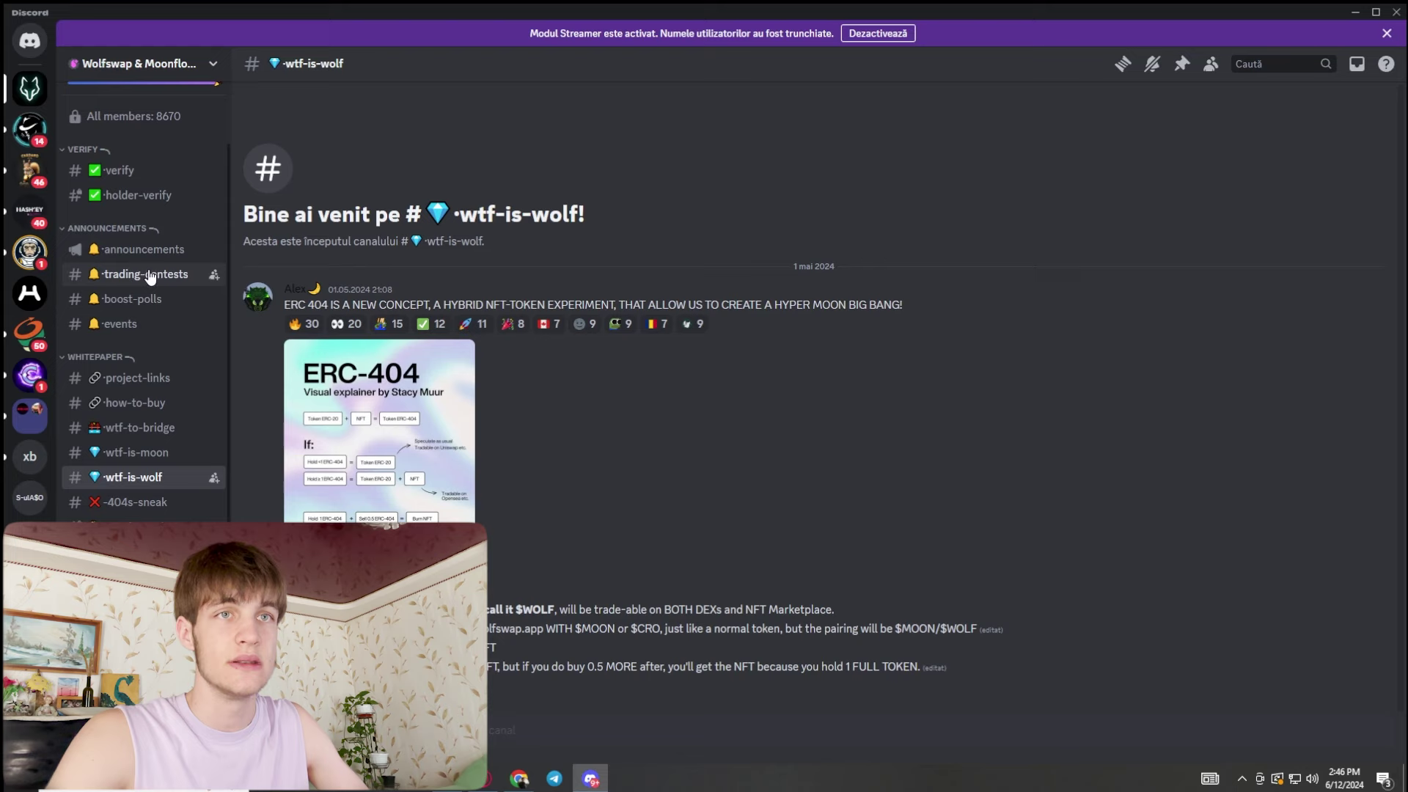
left_click(150, 301)
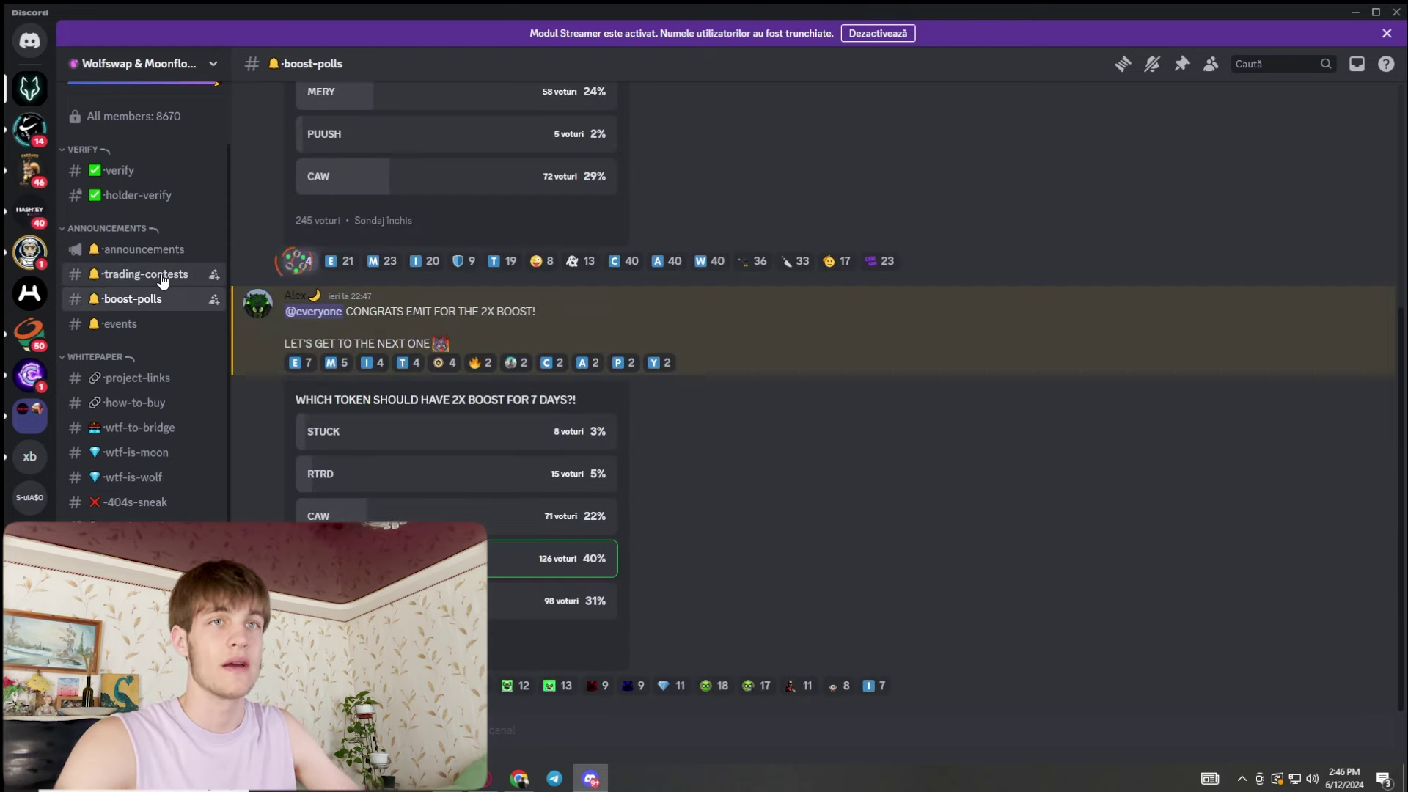
Step: Browse the events, mystery and nft-sales channels, then move down to cro-faction-burns
left_click(192, 275)
left_click(121, 324)
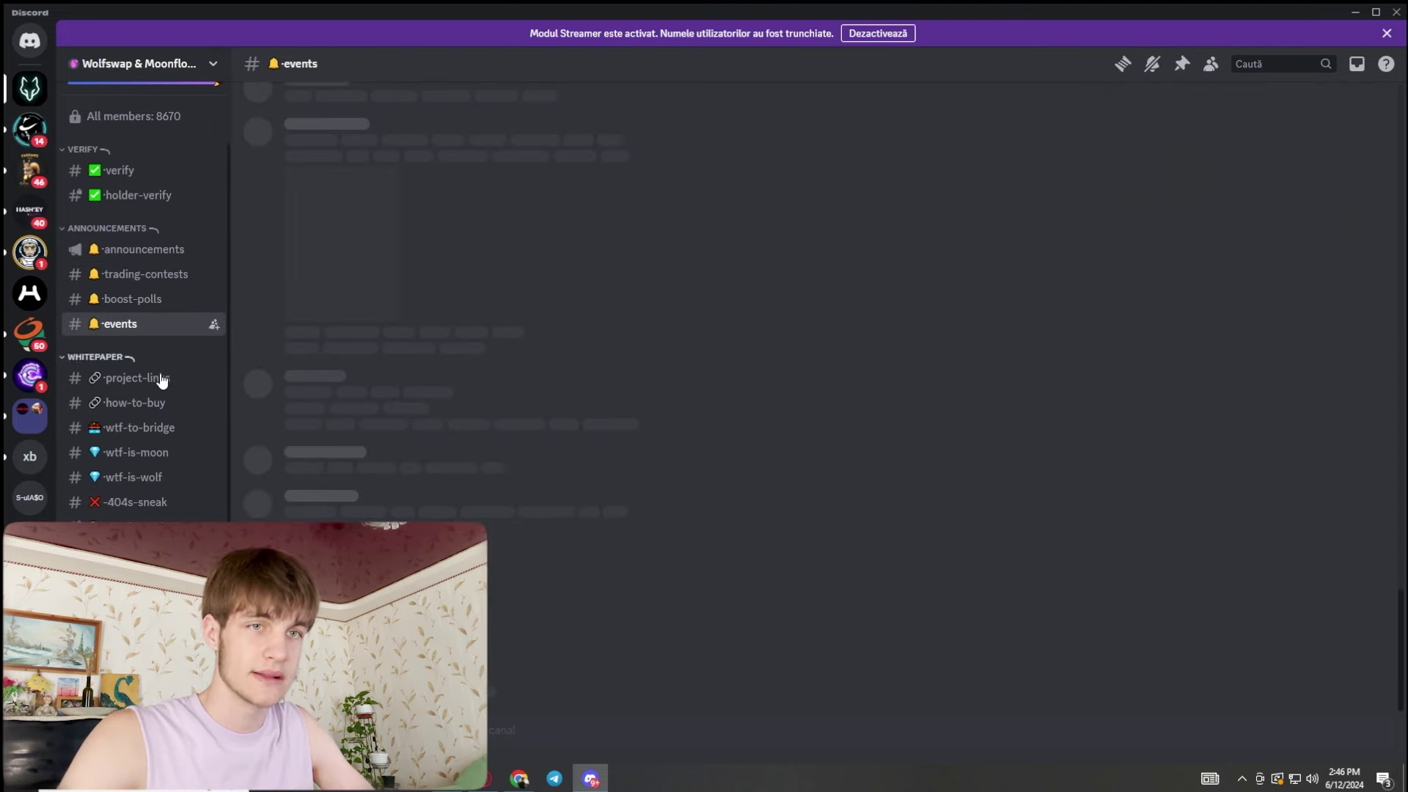
left_click(132, 527)
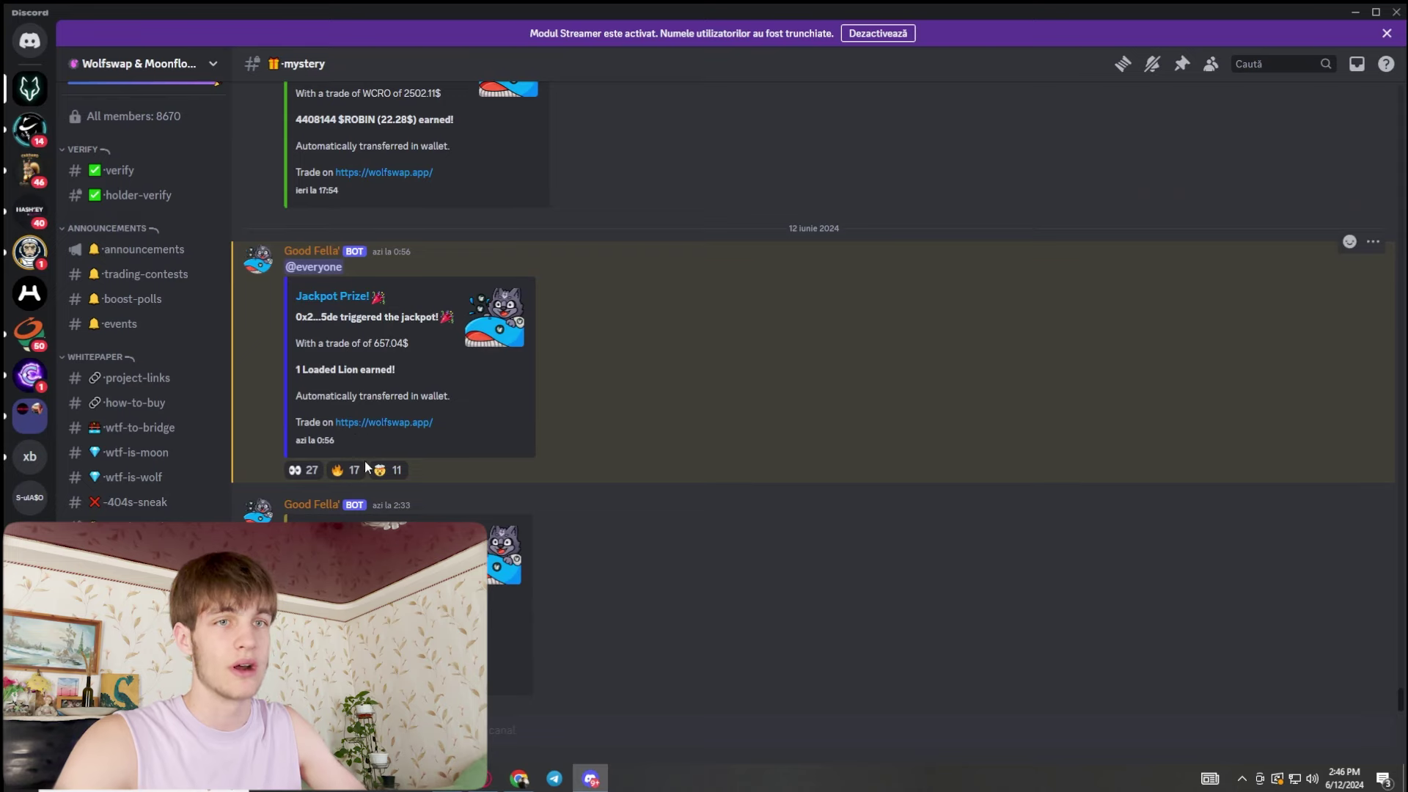
key("alt+shift+Down")
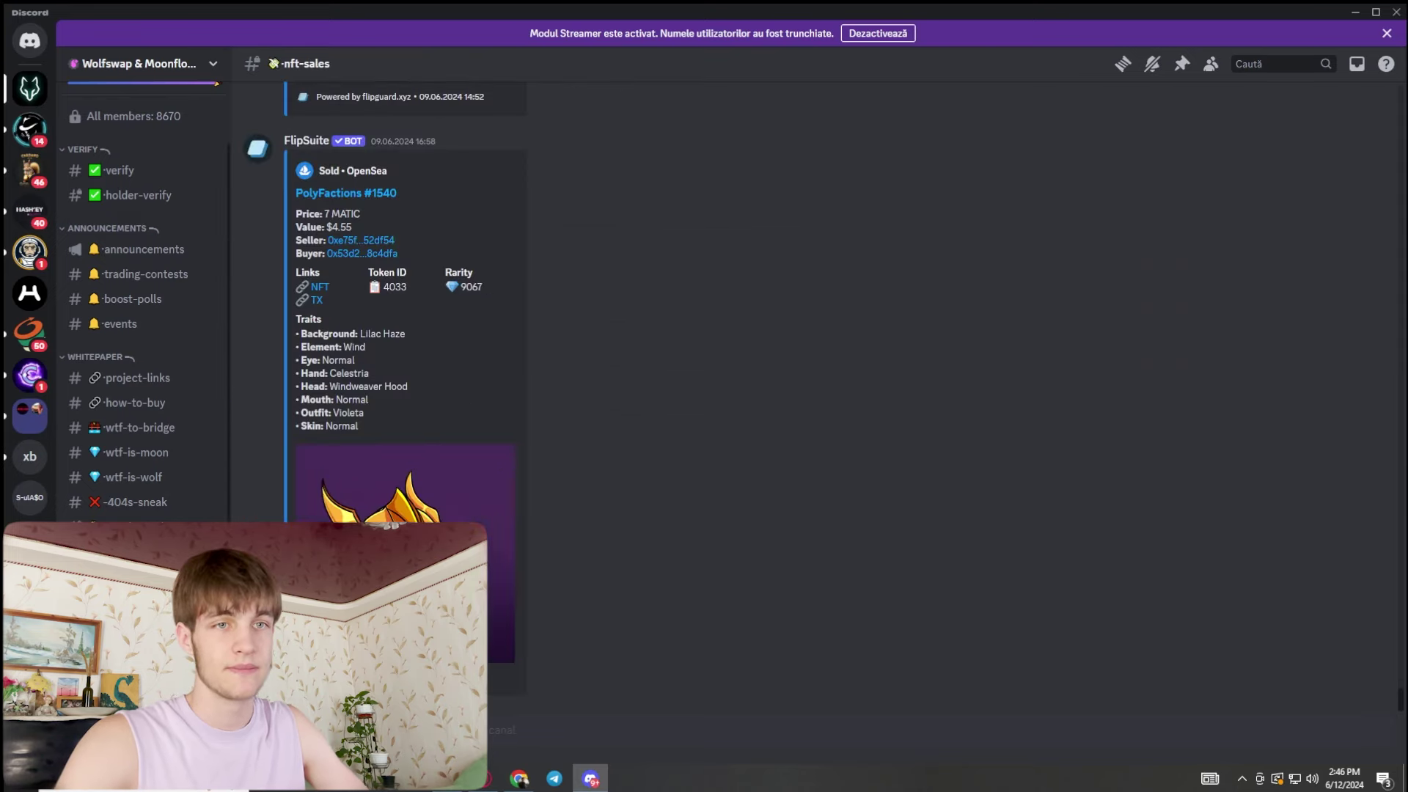
key("alt+shift+Down")
scroll(143, 330, "up", 2)
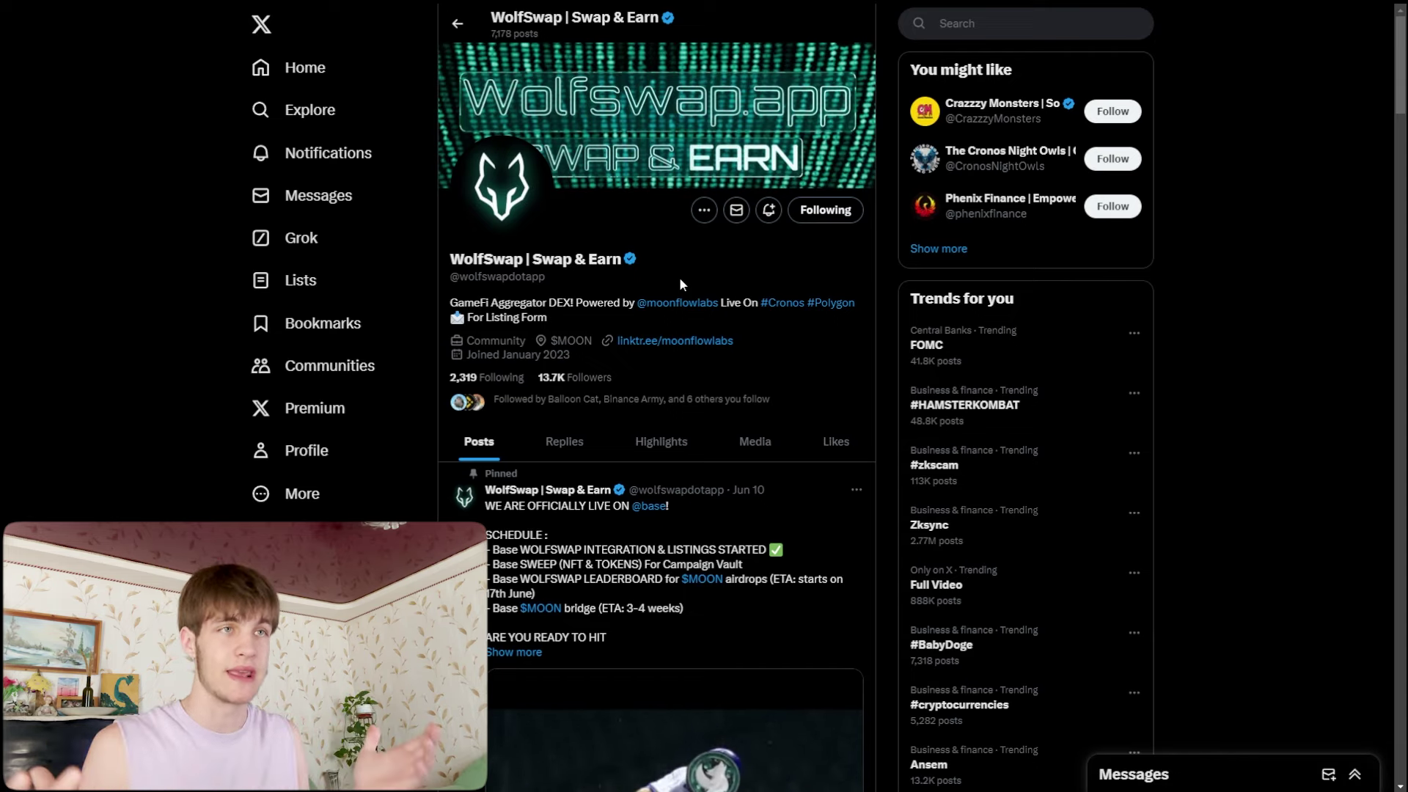
Step: Open the linktr.ee link in WolfSwap's X profile bio
left_click(690, 342)
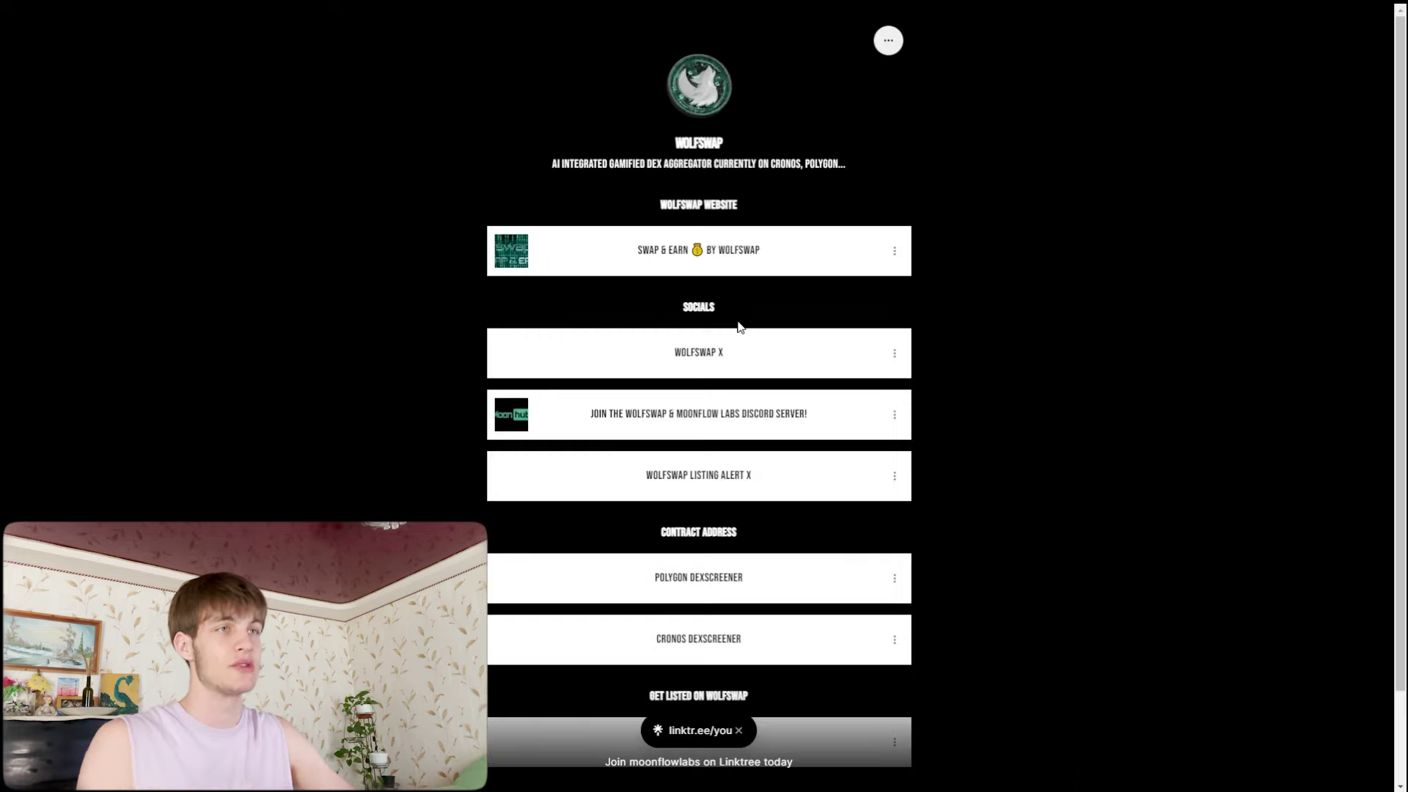
scroll(656, 281, "down", 1)
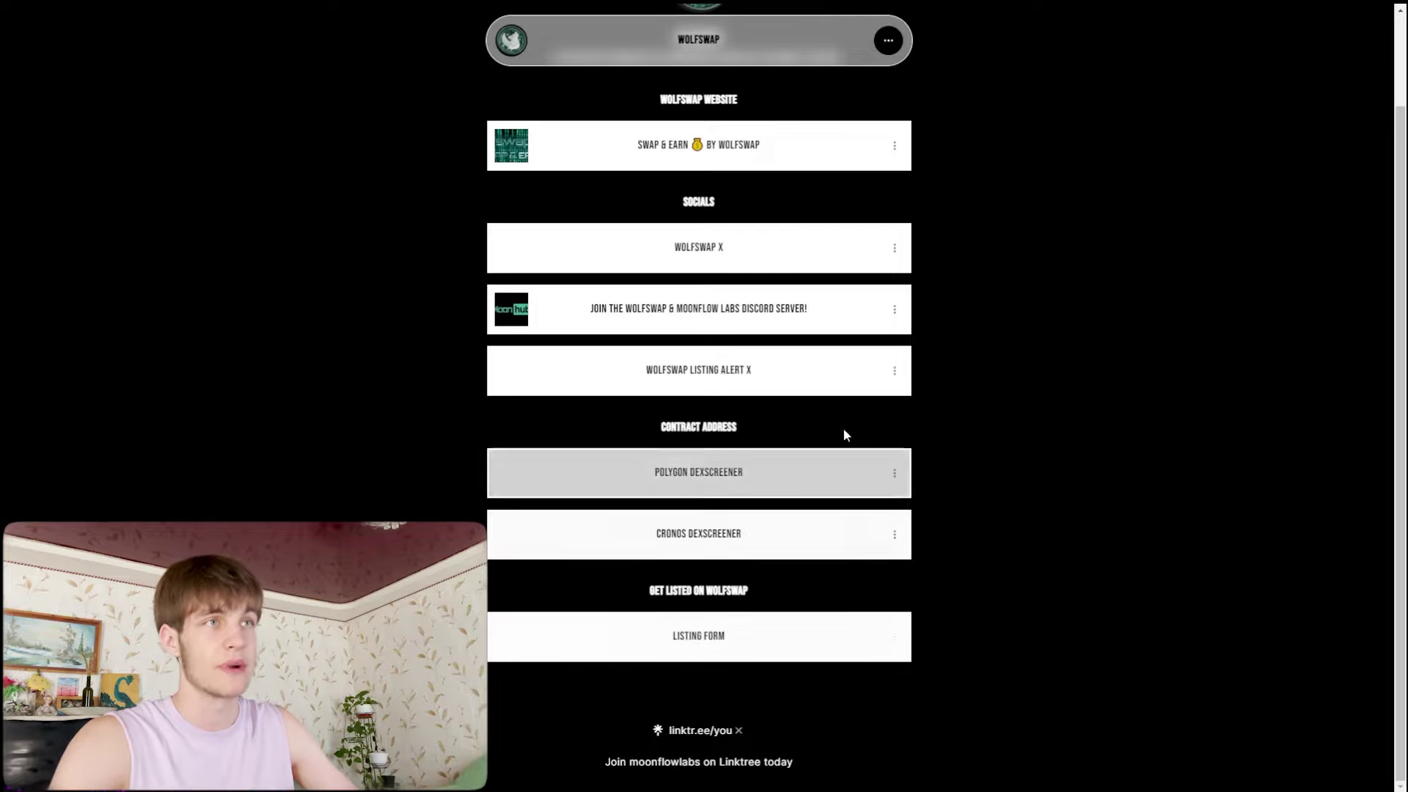
scroll(842, 429, "up", 1)
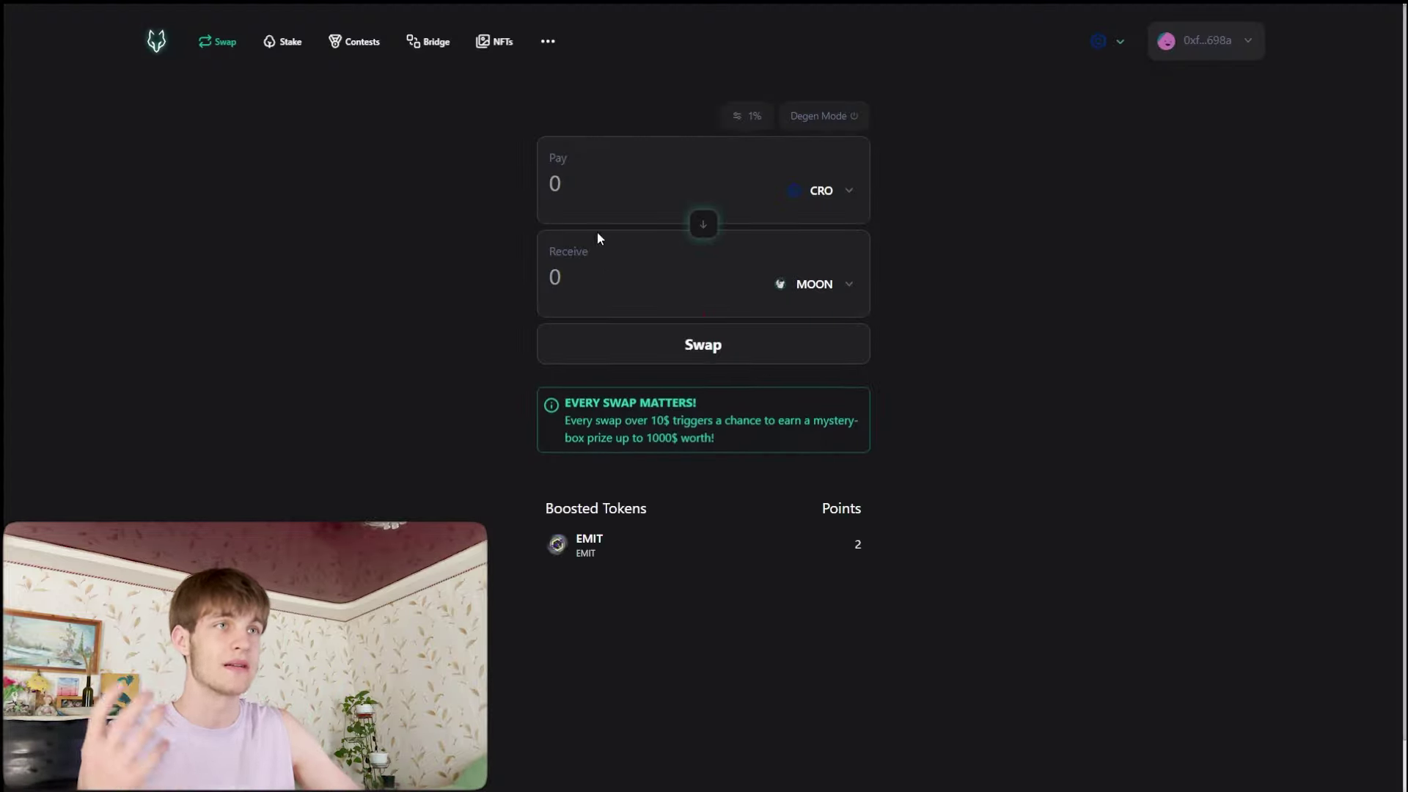
Step: Choose CROAK as the token to receive, then reopen and close the token list
left_click(823, 277)
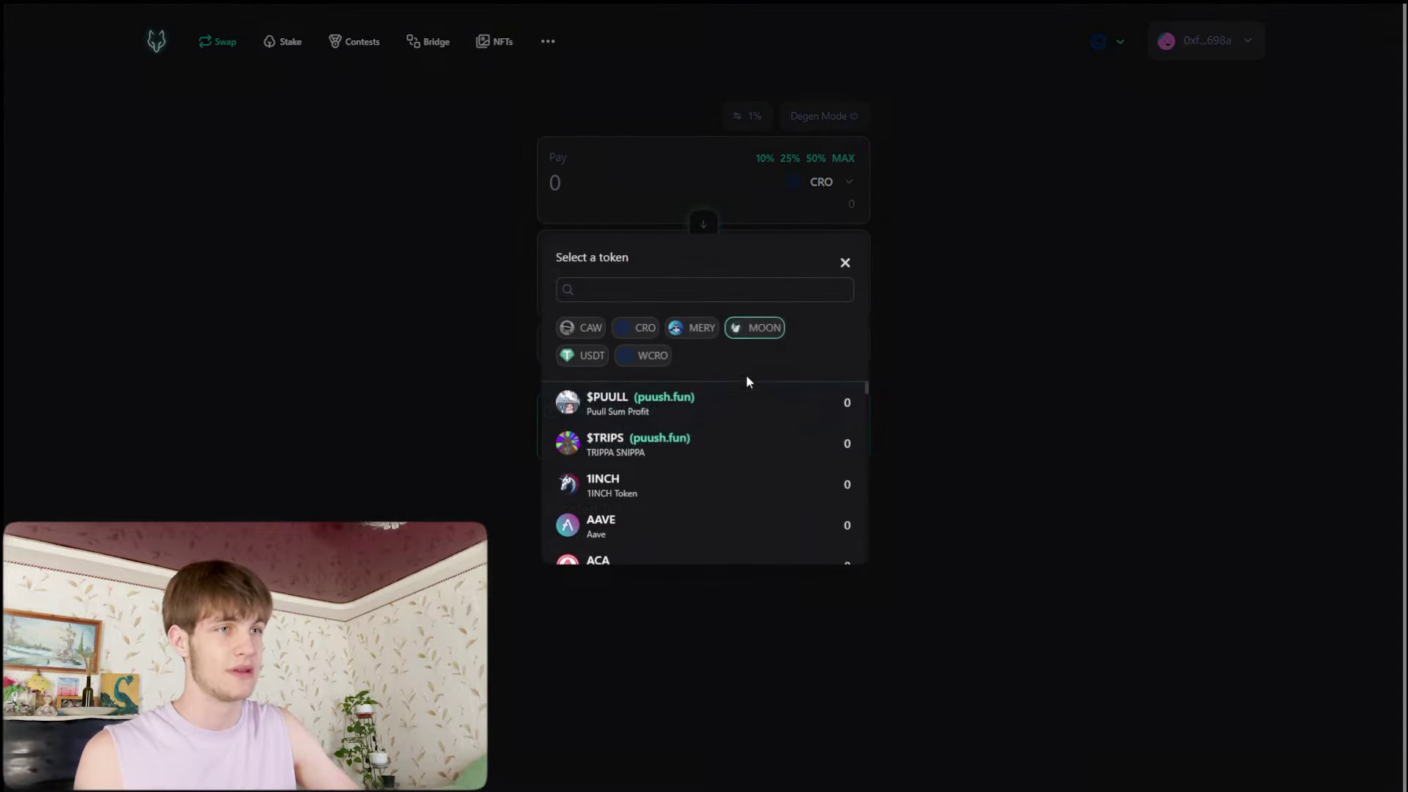
scroll(693, 429, "down", 3)
scroll(696, 434, "down", 2)
scroll(691, 430, "down", 3)
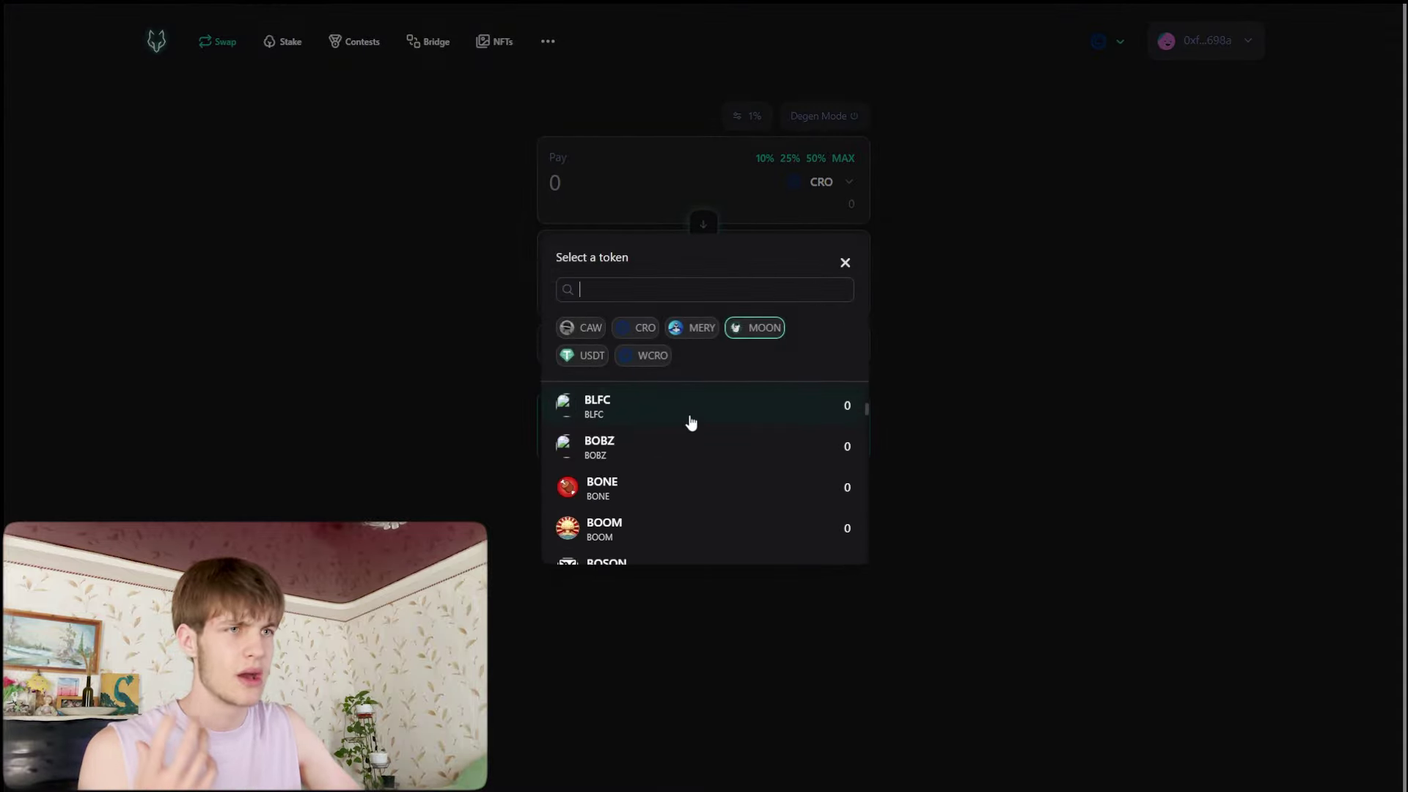
scroll(690, 421, "down", 2)
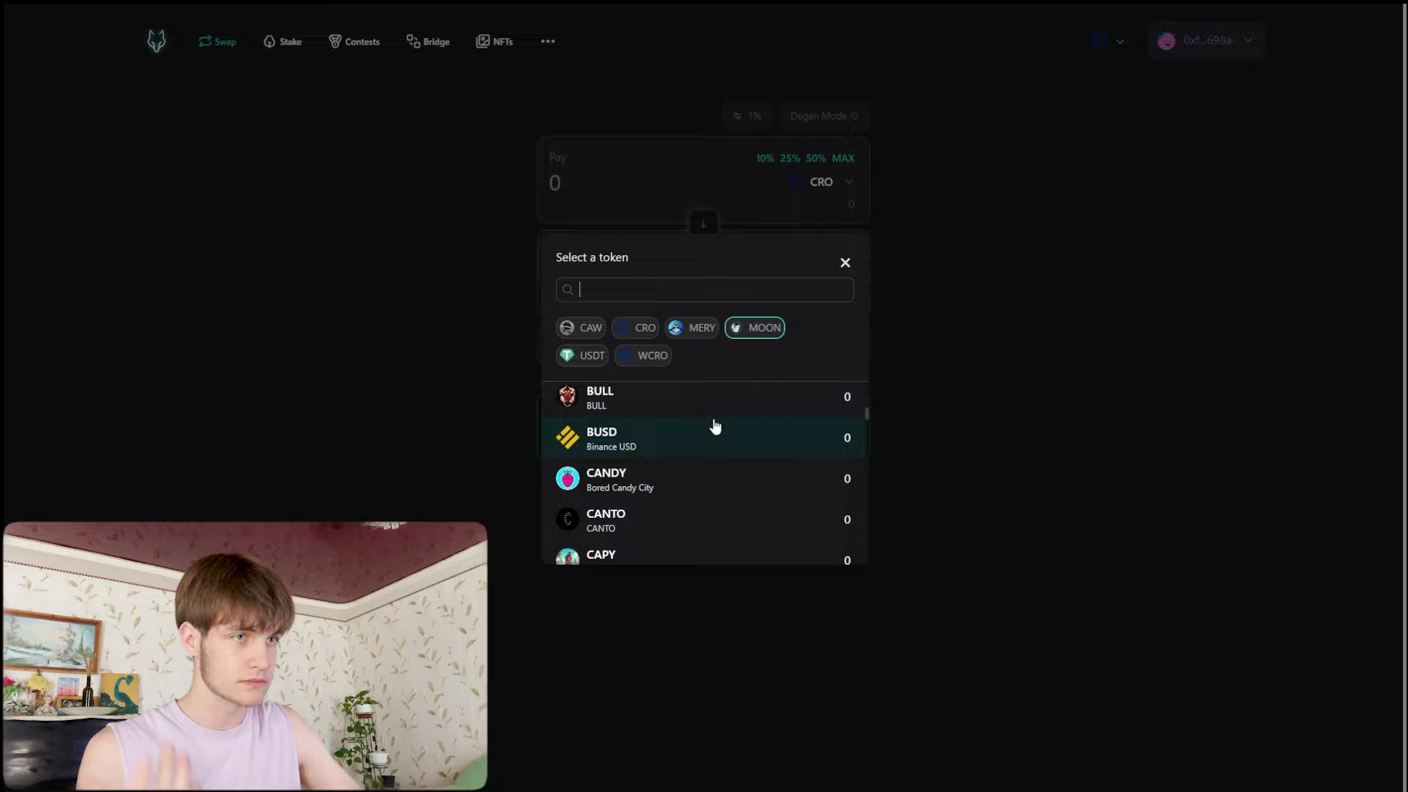
scroll(726, 435, "down", 2)
scroll(755, 448, "down", 3)
scroll(753, 443, "down", 3)
scroll(737, 439, "down", 1)
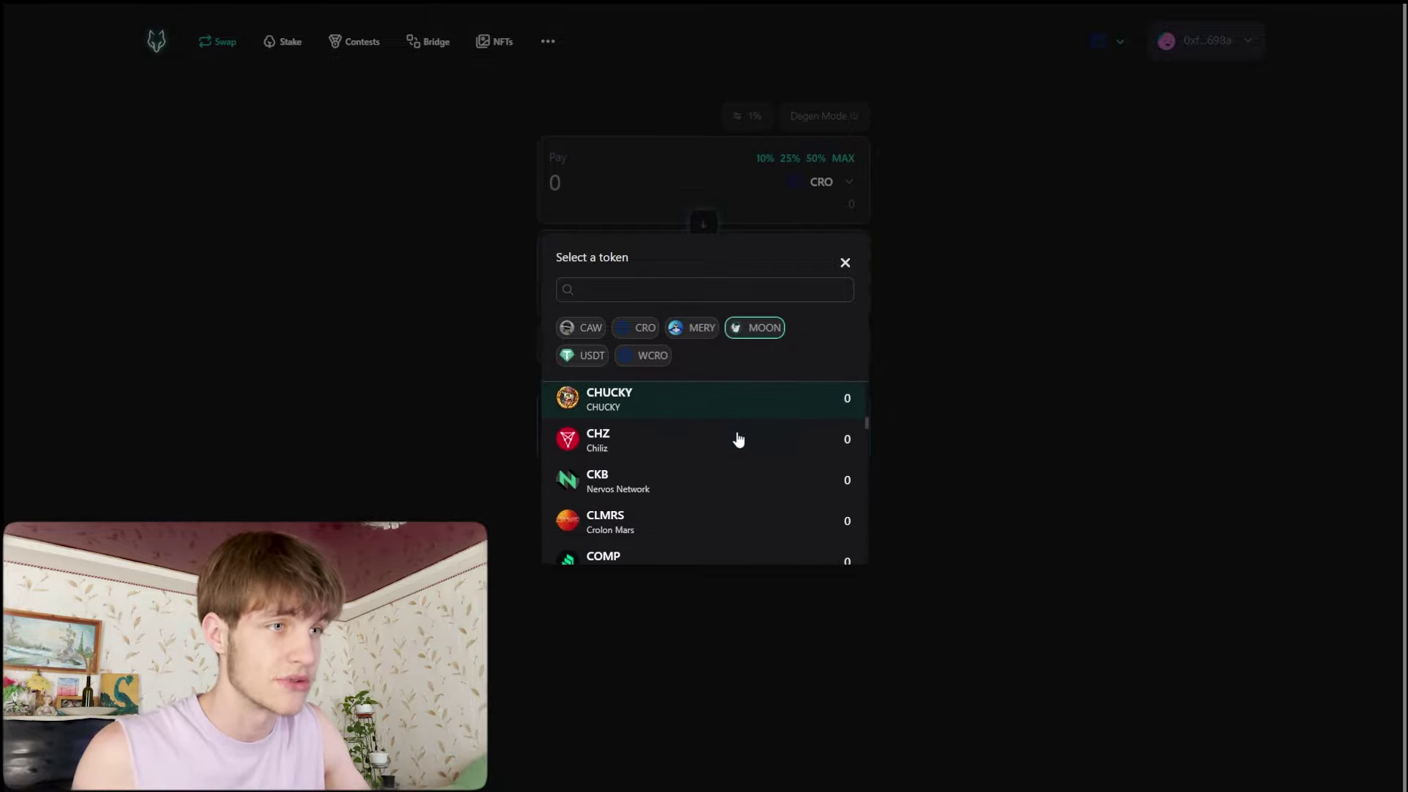
scroll(716, 446, "down", 3)
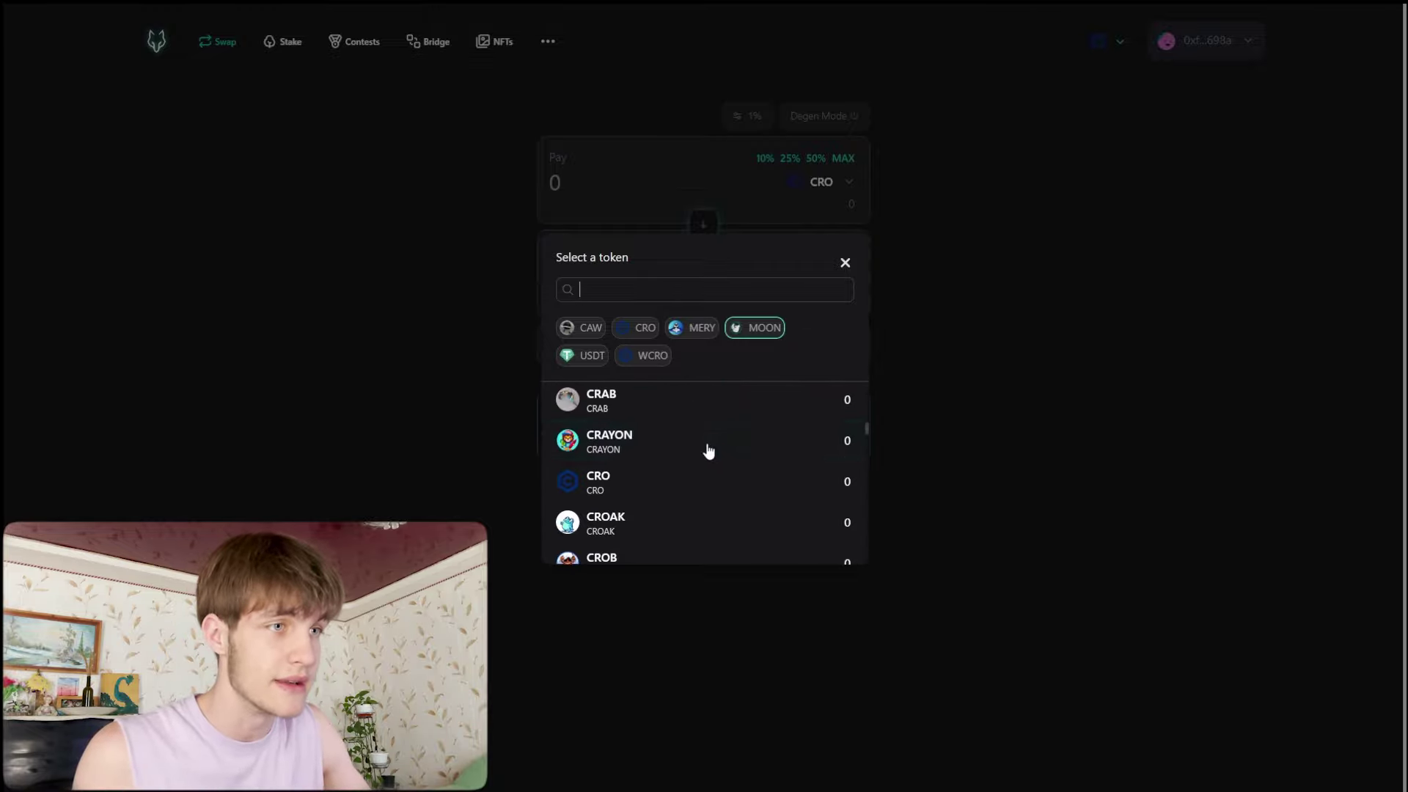
left_click(643, 540)
left_click(801, 285)
scroll(754, 418, "down", 3)
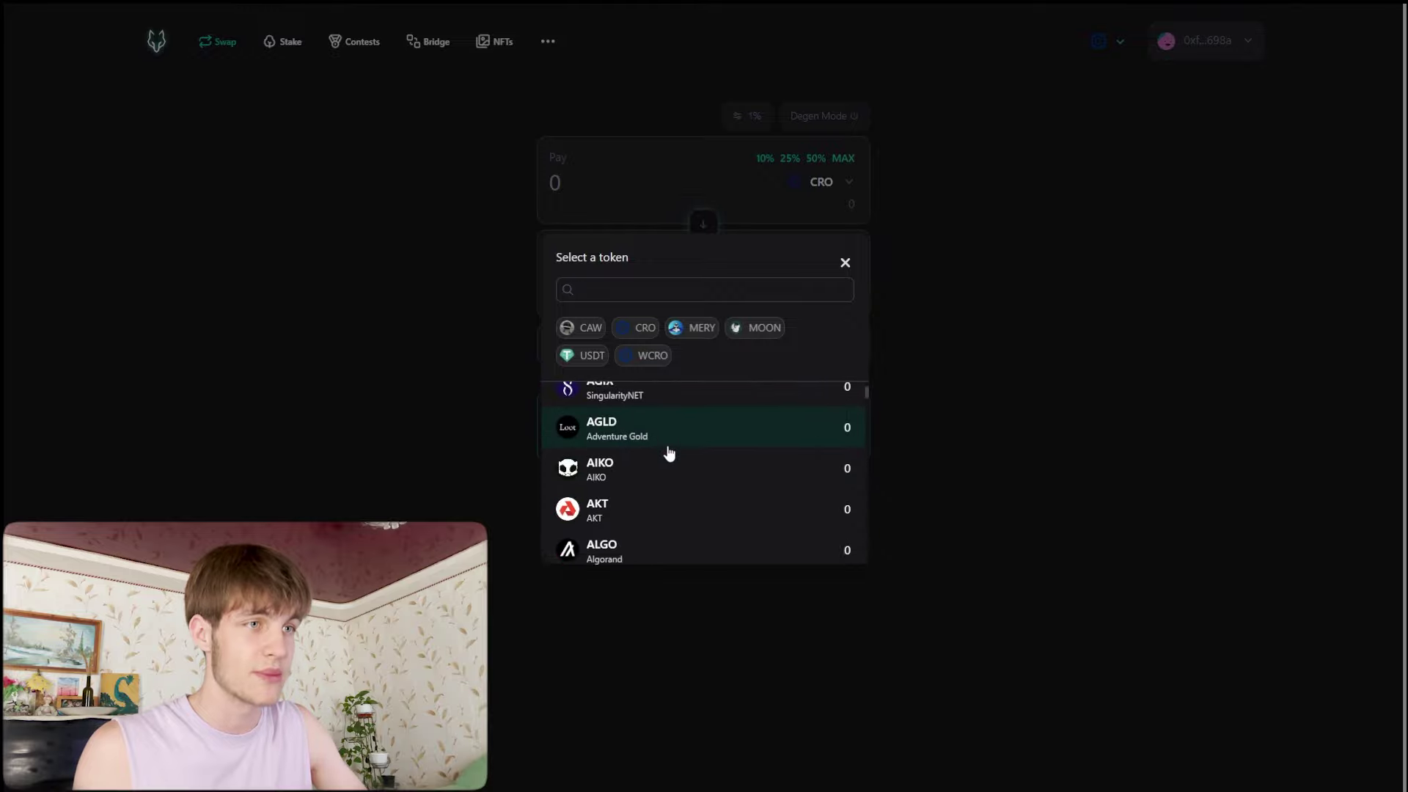
scroll(668, 449, "down", 2)
scroll(726, 441, "down", 1)
left_click(973, 399)
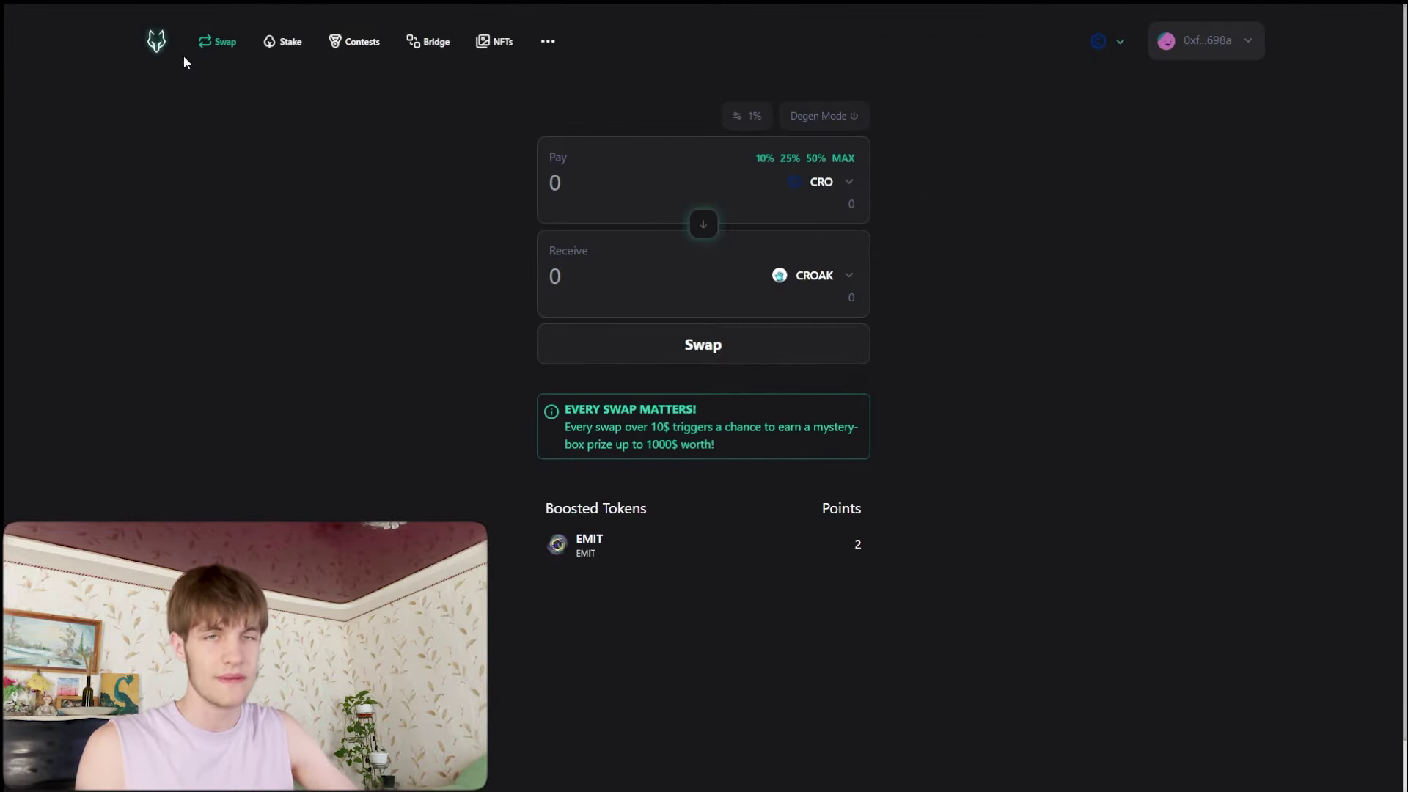